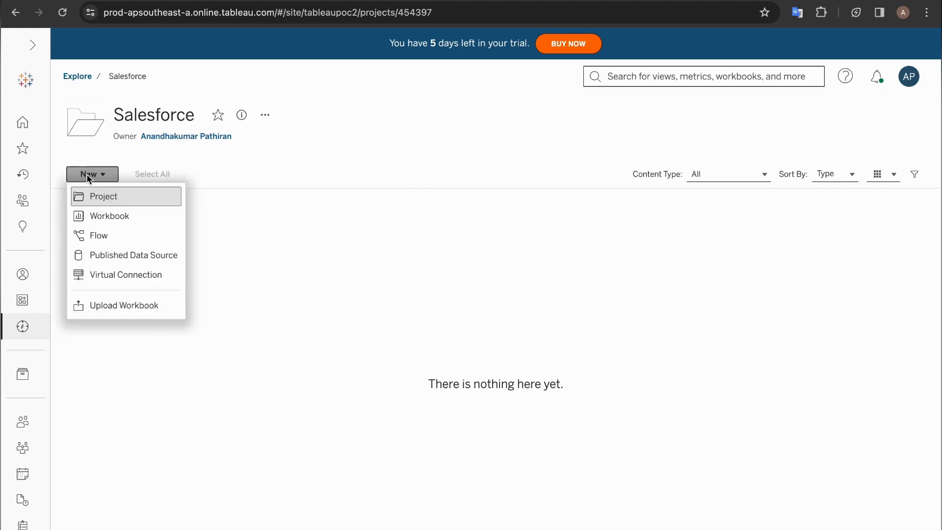
- Create a virtual connection in the Salesforce project using the Salesforce connector
left_click(106, 281)
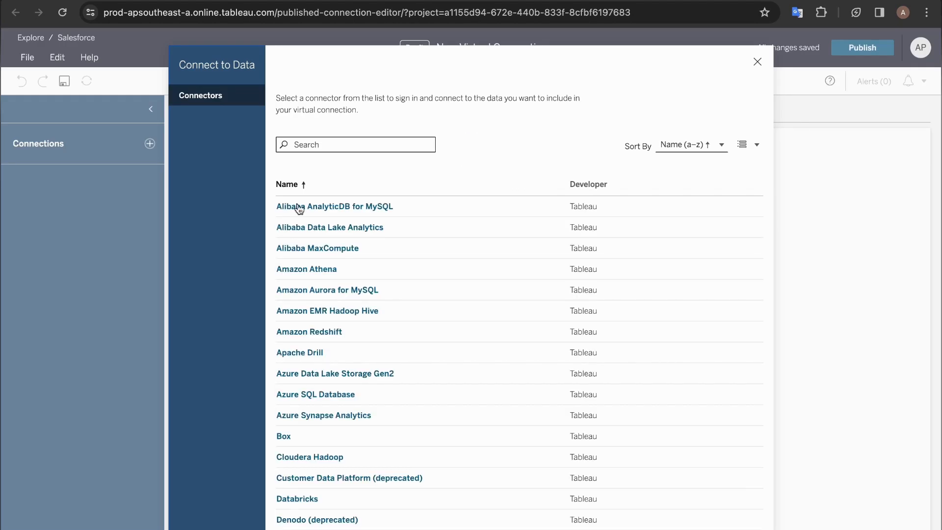
left_click(309, 147)
type("sales")
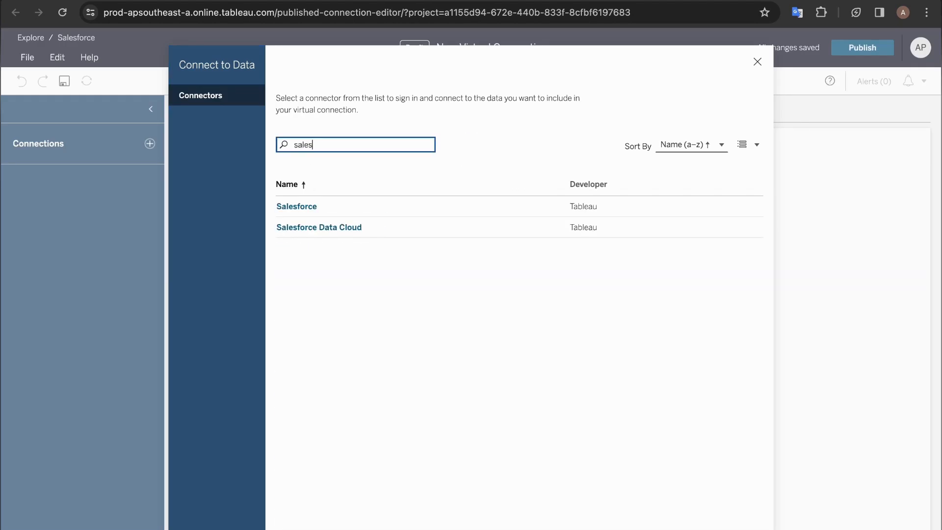
left_click(304, 207)
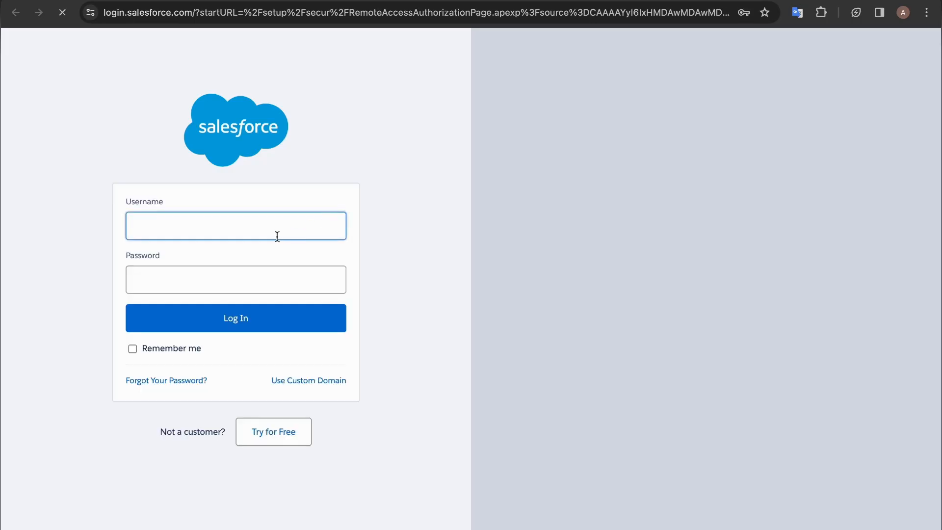
- Log in to Salesforce with the saved username and password, and allow Tableau Online for Salesforce access to the account
left_click(275, 235)
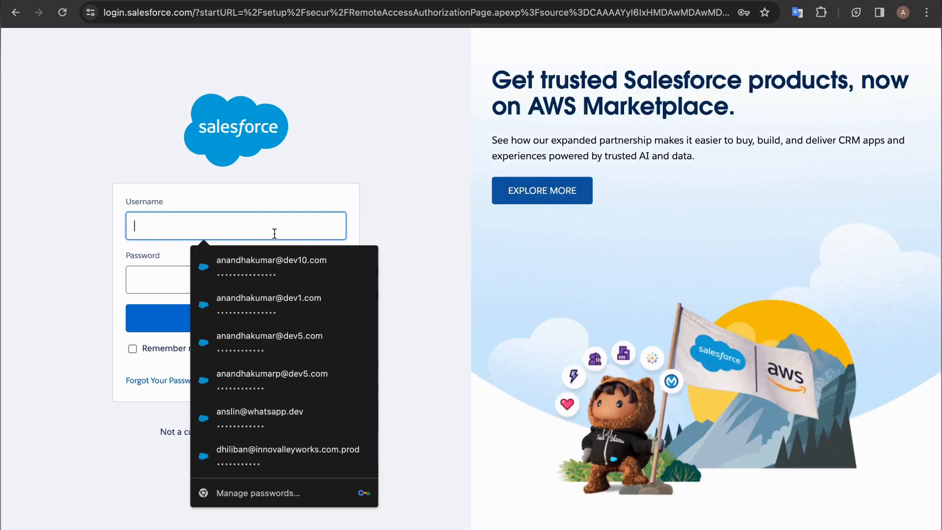
left_click(285, 264)
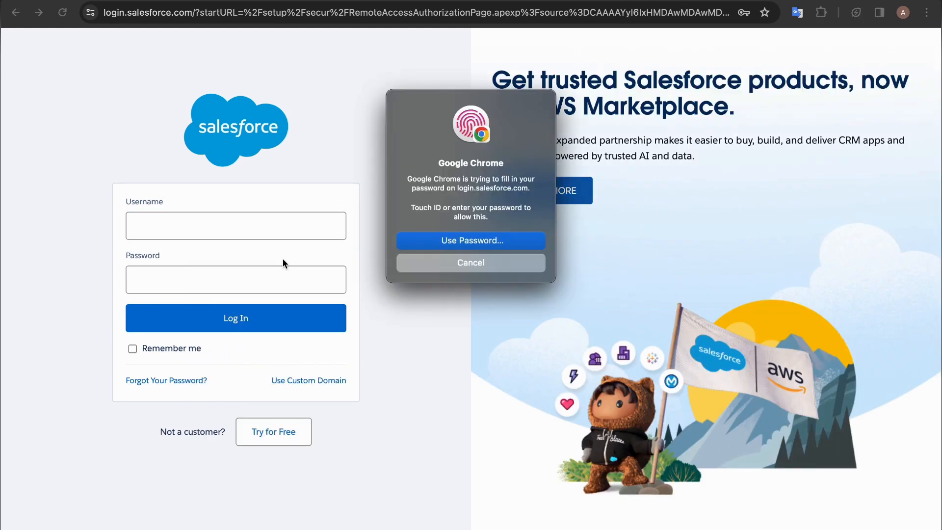
left_click(272, 319)
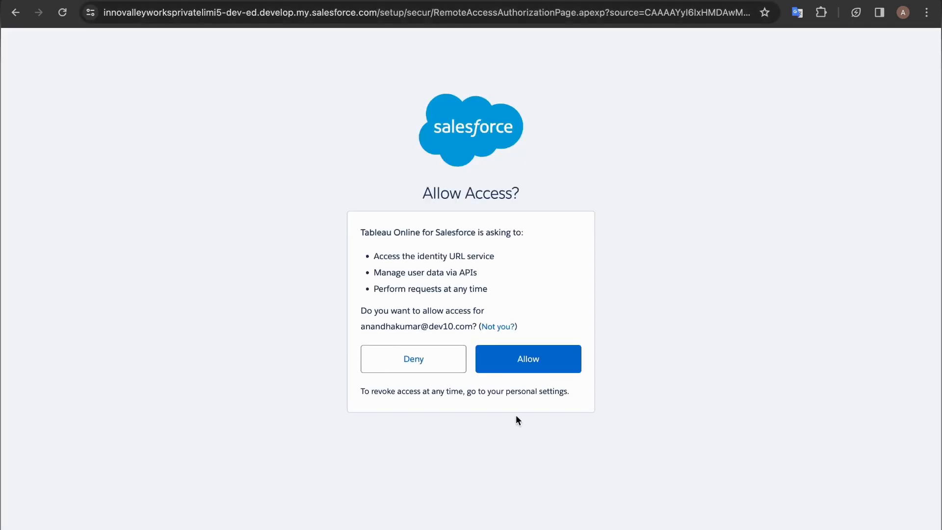
left_click(523, 364)
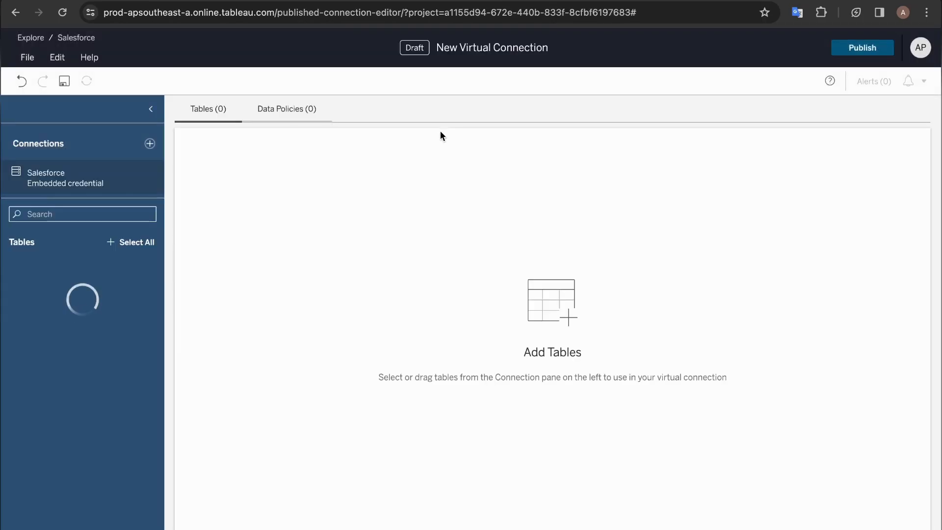
- Search the connection's tables for "account" and add the Account table to the virtual connection
left_click(71, 214)
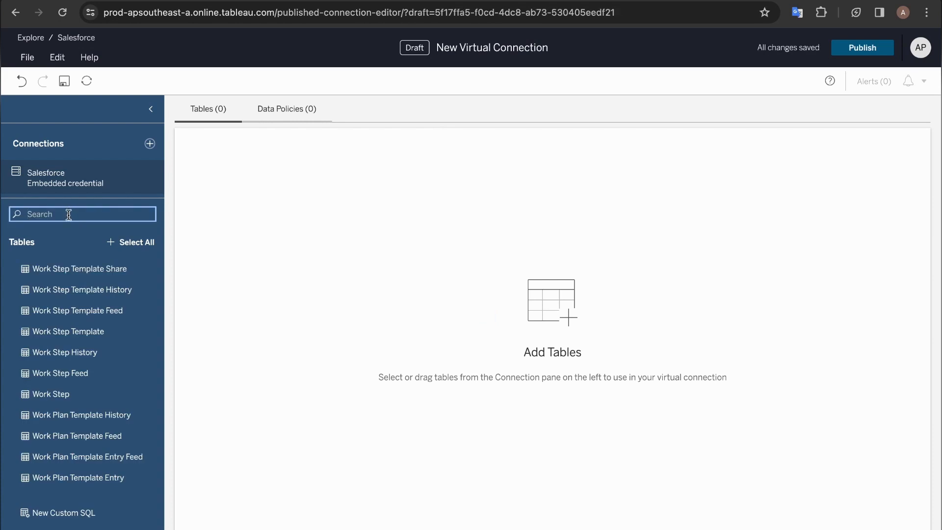
type("accon")
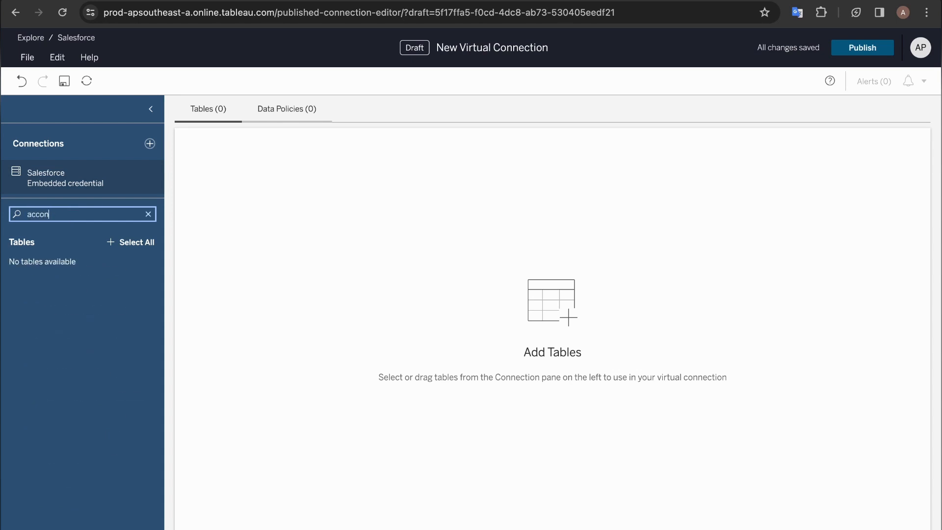
key("BackSpace")
type("utnt")
key("BackSpace")
key("BackSpace")
key("BackSpace")
type("nt")
double_click(68, 388)
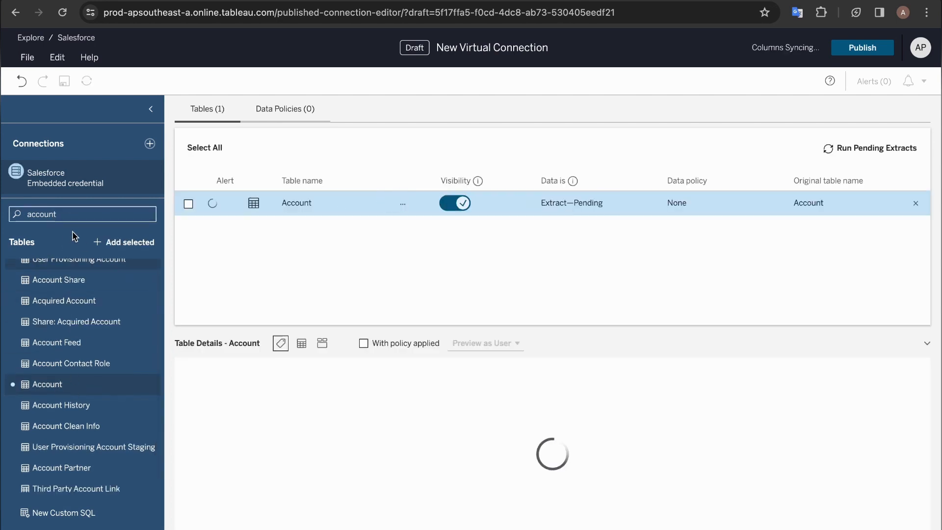
- Search the connection's tables for "user" and add the User table to the virtual connection
double_click(62, 215)
type("user")
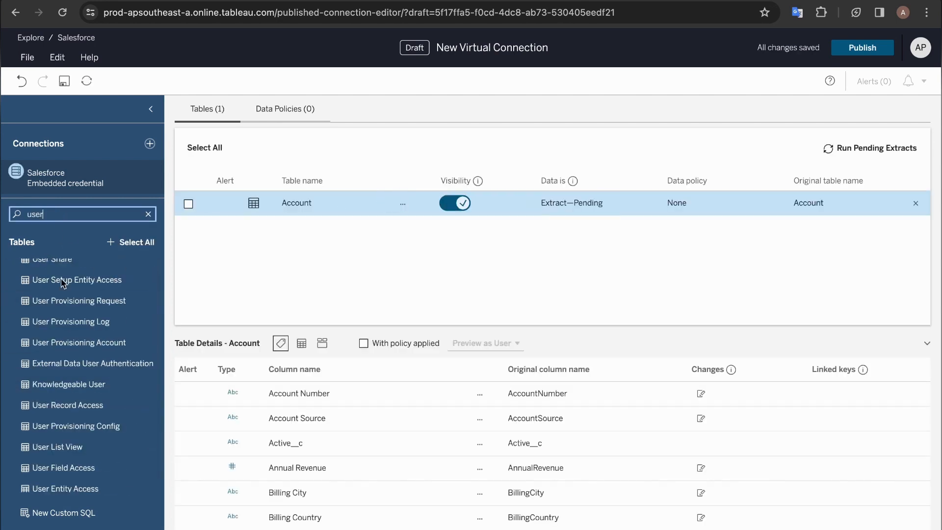
scroll(62, 354, "down", 6)
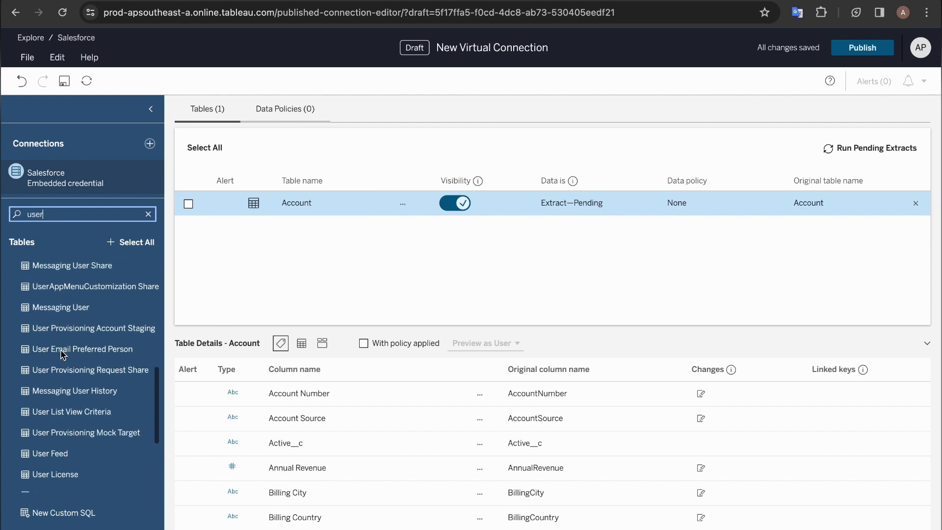
scroll(62, 354, "down", 3)
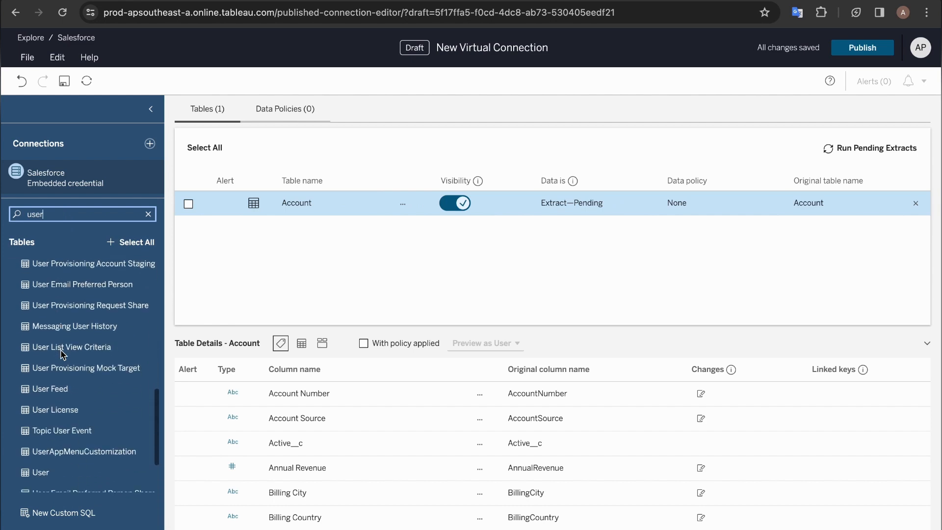
scroll(63, 354, "down", 3)
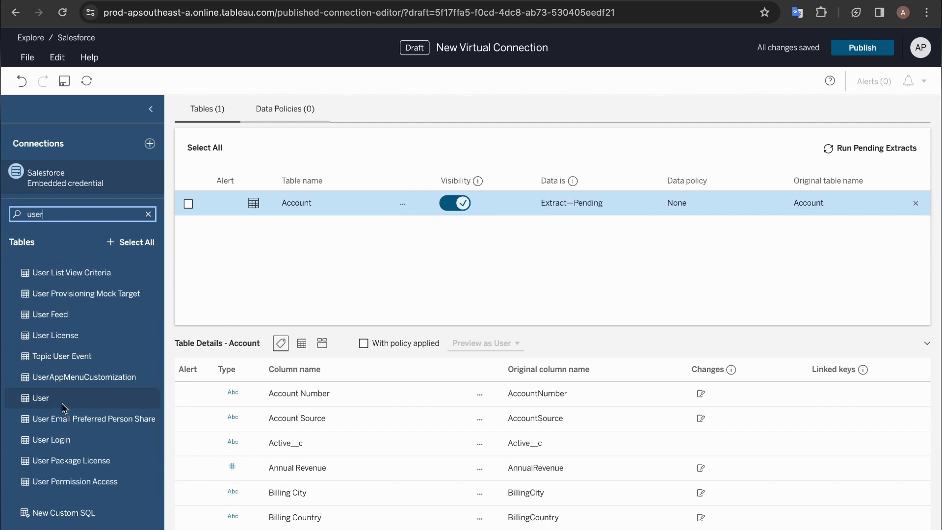
double_click(62, 406)
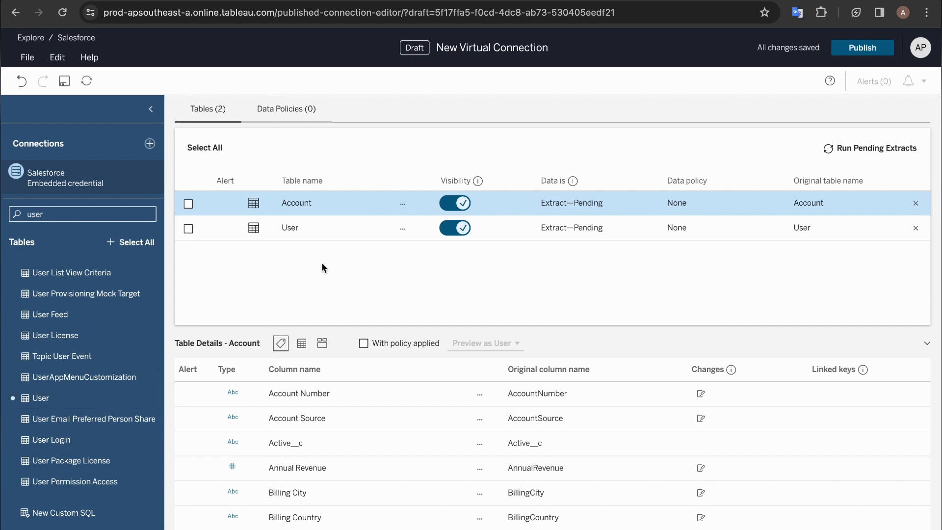
- Select the Account and User tables and run their pending extracts, dismissing the completion notice
left_click(189, 204)
left_click(188, 229)
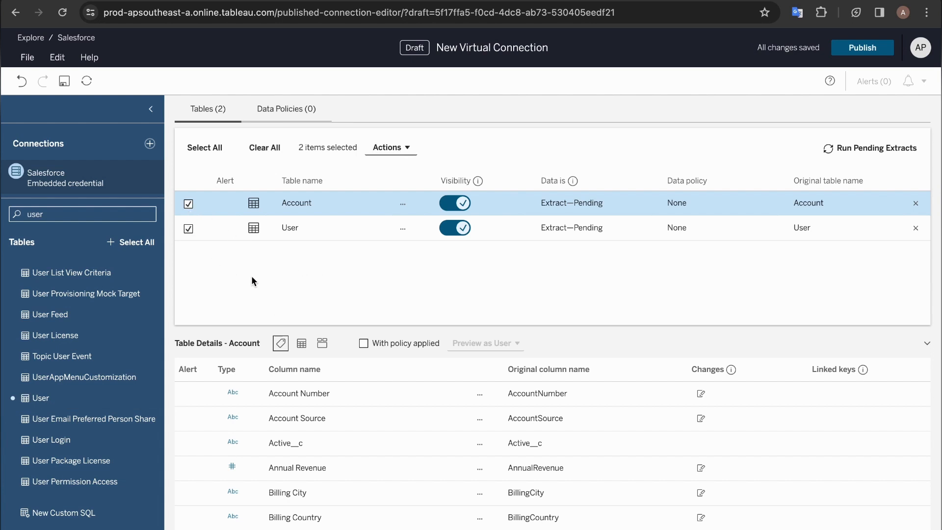
left_click(877, 148)
left_click(664, 326)
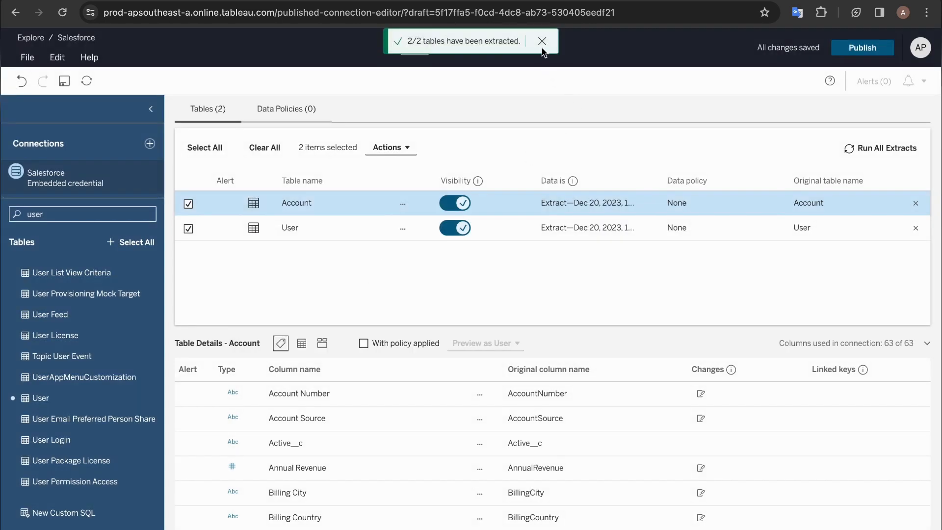
left_click(542, 47)
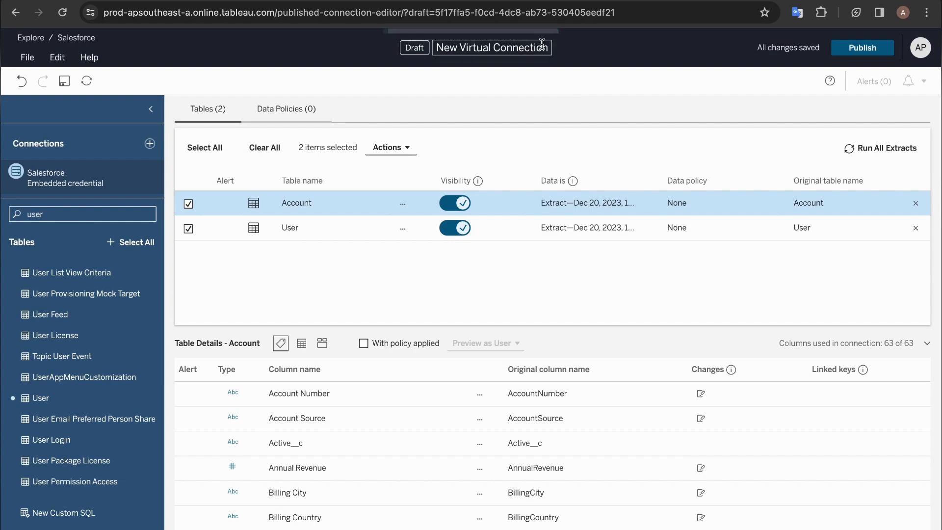
triple_click(23, 191)
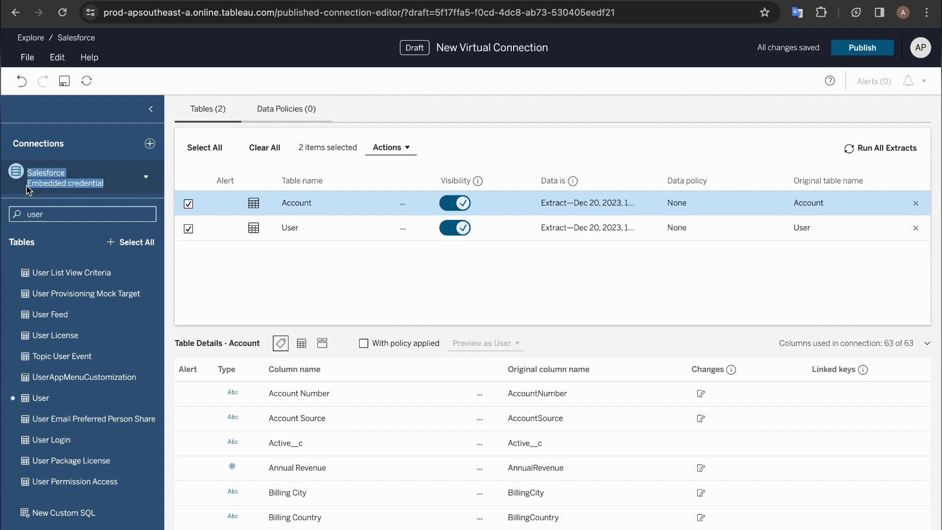
left_click(27, 190)
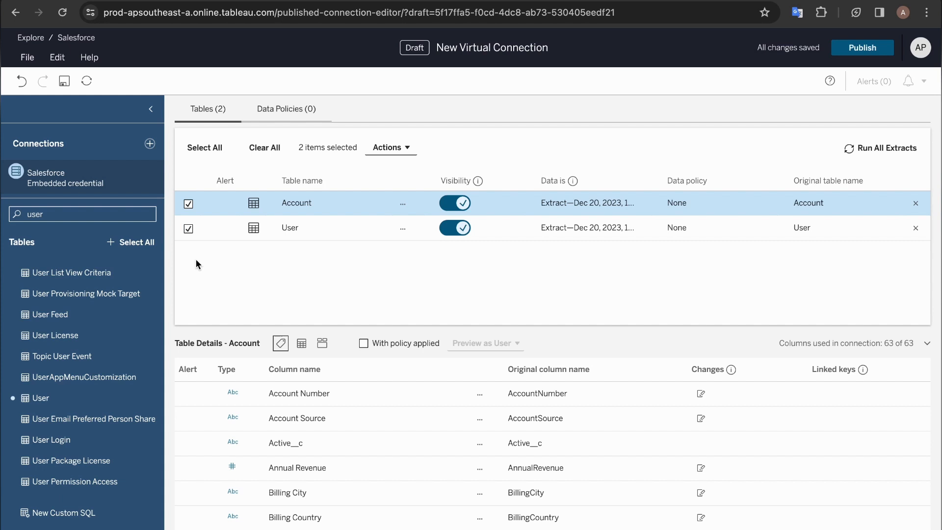
- Rename the virtual connection as "Salesforce connection"
left_click(498, 52)
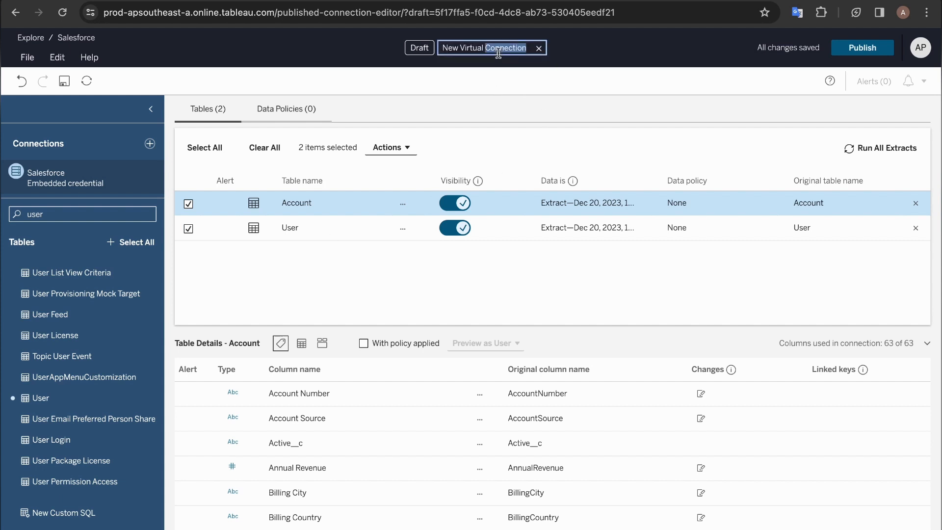
key("BackSpace")
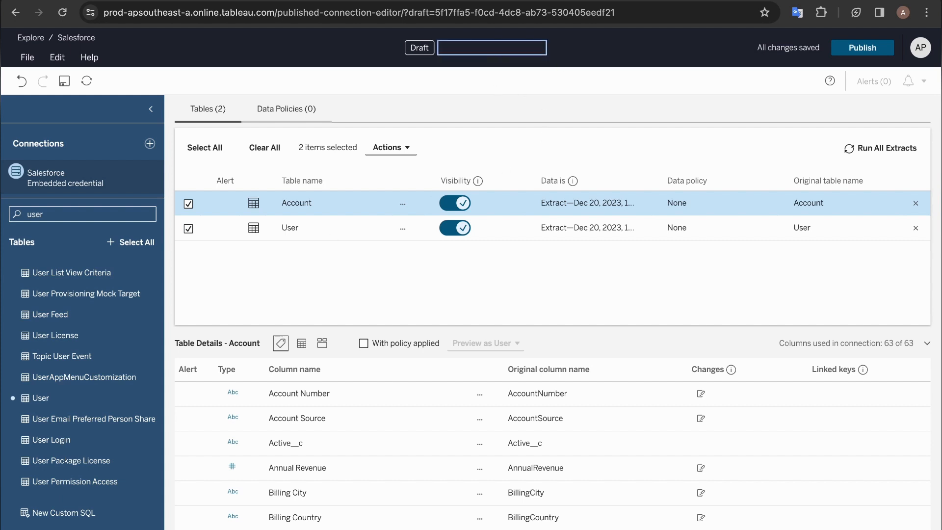
type("Salesforce connection")
left_click(618, 102)
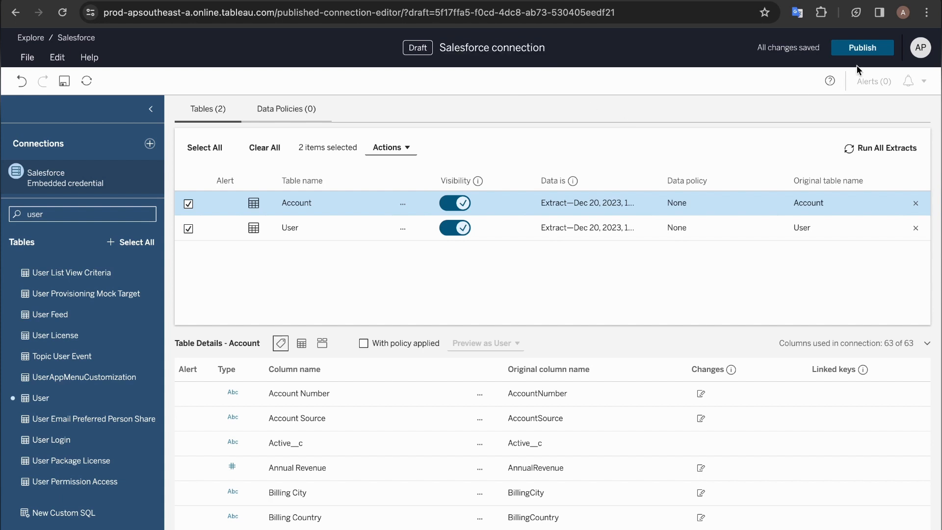
- Publish the virtual connection to the Salesforce project and dismiss the notice
left_click(855, 53)
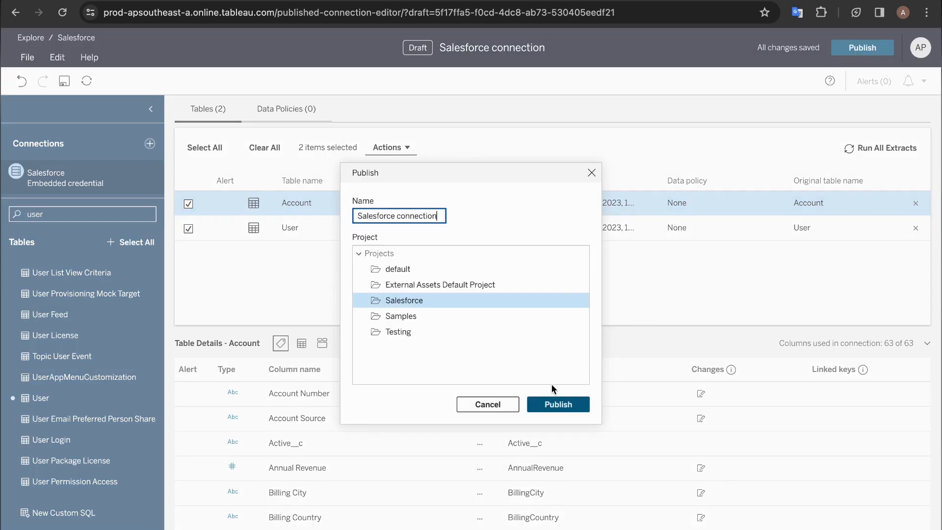
left_click(547, 405)
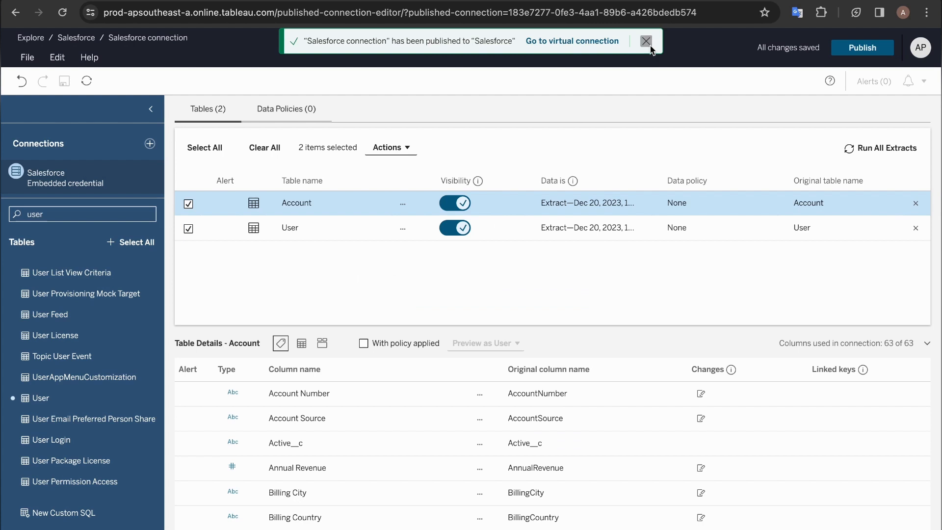
left_click(648, 41)
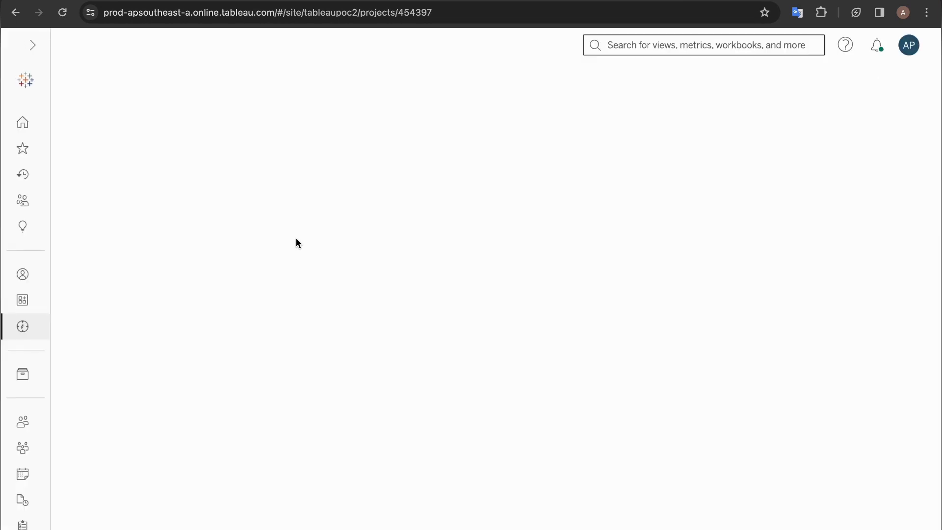
- Create a new flow in the Salesforce project and open its list of data connectors
left_click(83, 173)
left_click(109, 236)
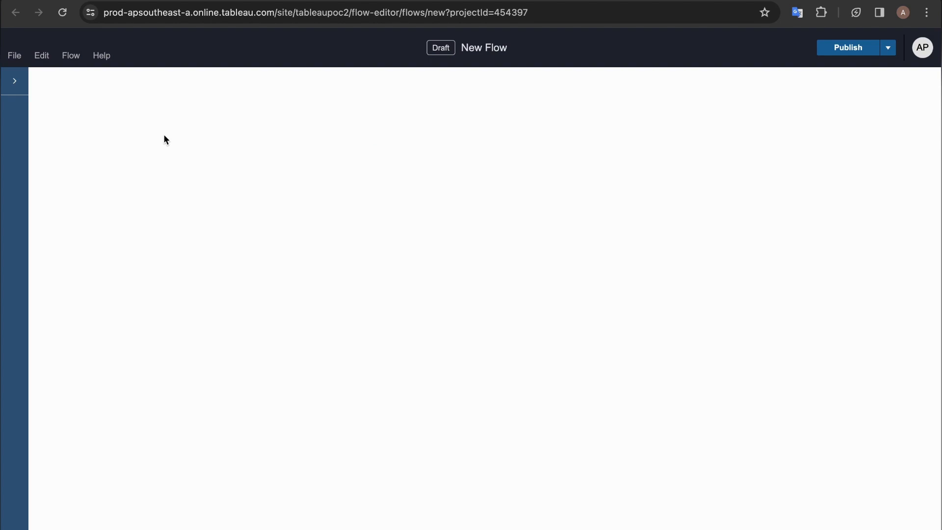
left_click(18, 82)
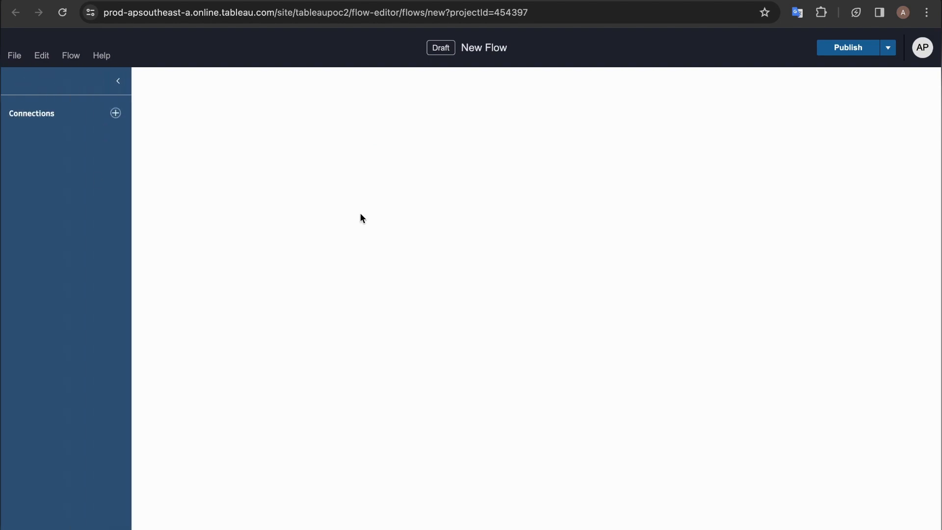
left_click(521, 347)
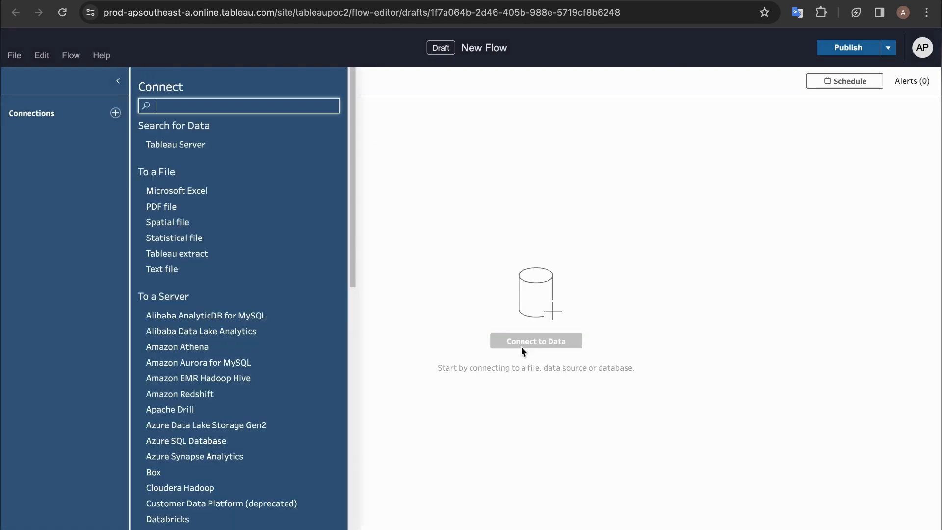
- Search Tableau Server for virtual connections and connect the flow to "Salesforce connection"
left_click(197, 144)
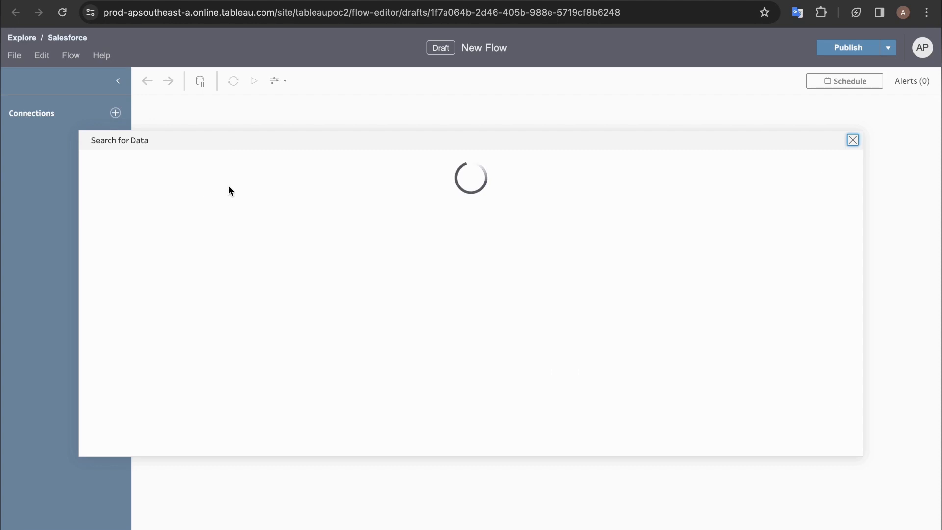
left_click(206, 182)
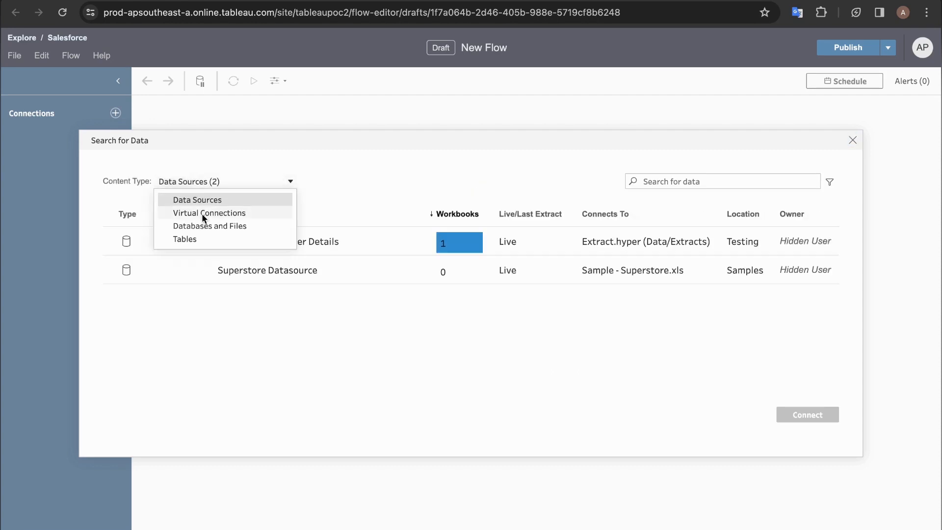
left_click(191, 212)
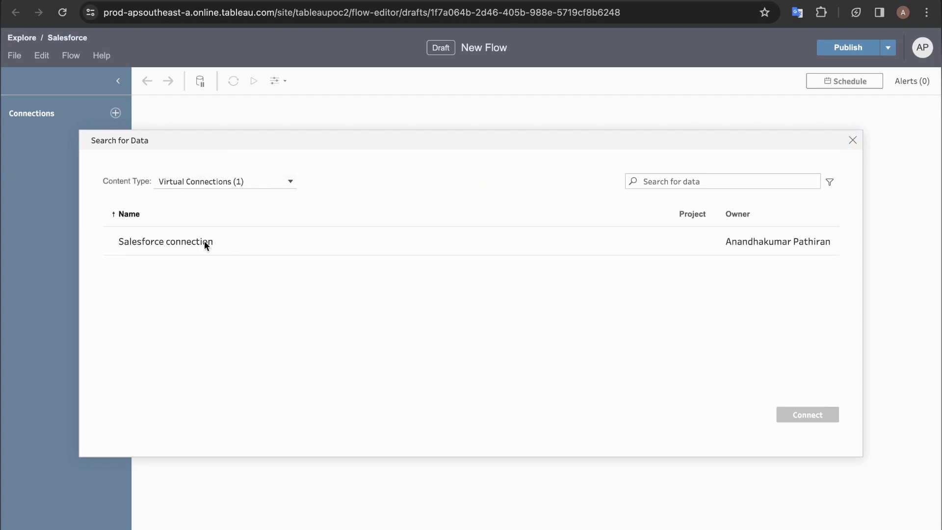
left_click(203, 241)
left_click(817, 416)
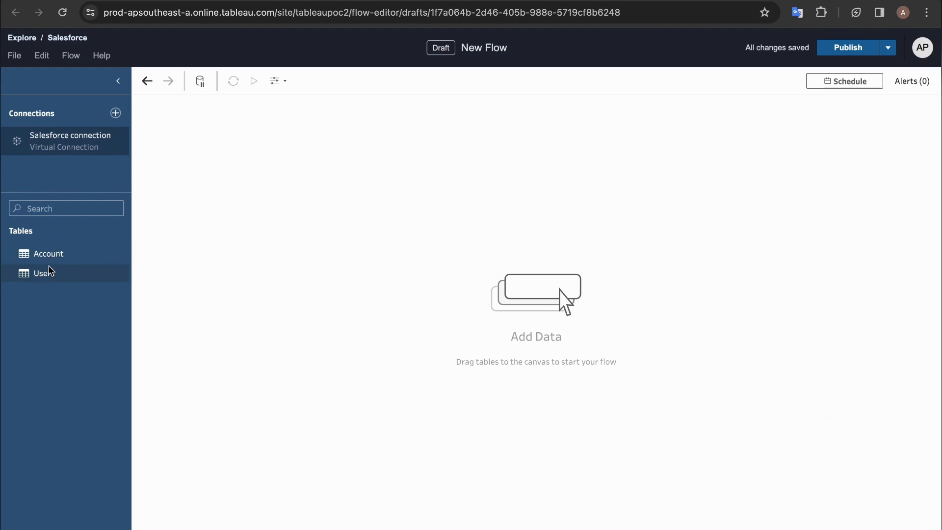
- Add the Account table to the flow as an input step and slightly enlarge the flow canvas
double_click(43, 255)
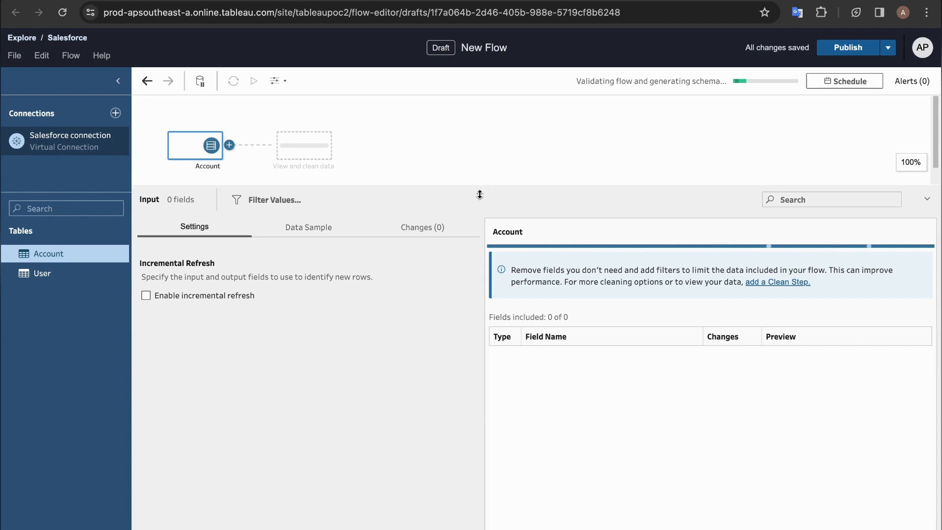
left_click_drag(480, 188, 480, 199)
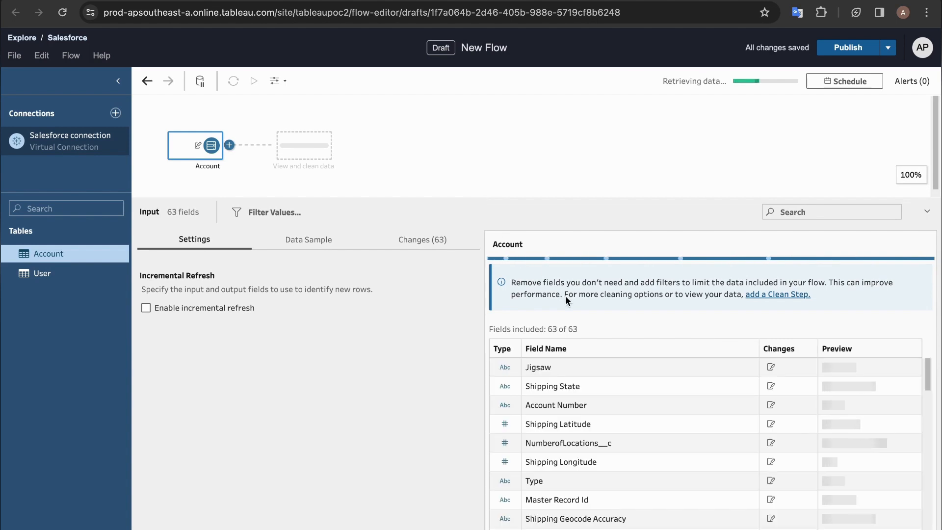
- Add the User table to the flow as a second input step and make the canvas slightly taller
left_click(69, 273)
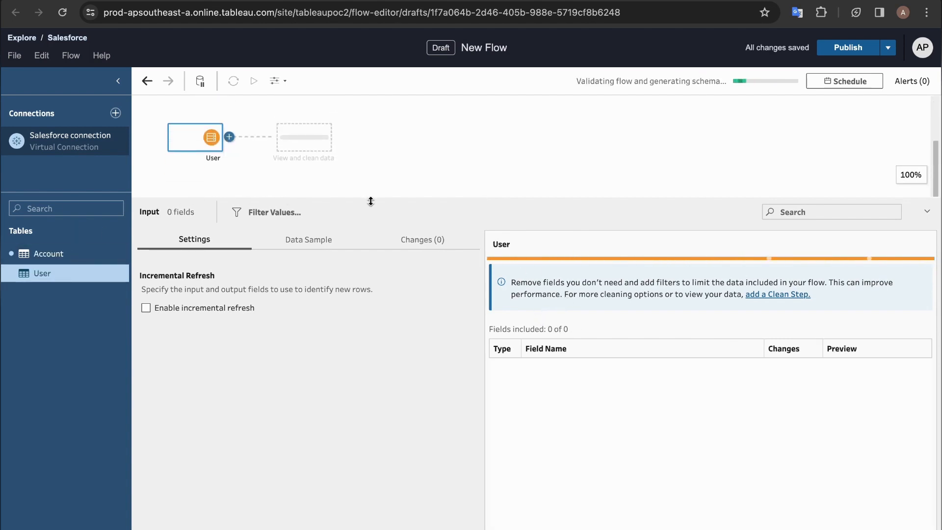
left_click_drag(370, 200, 370, 204)
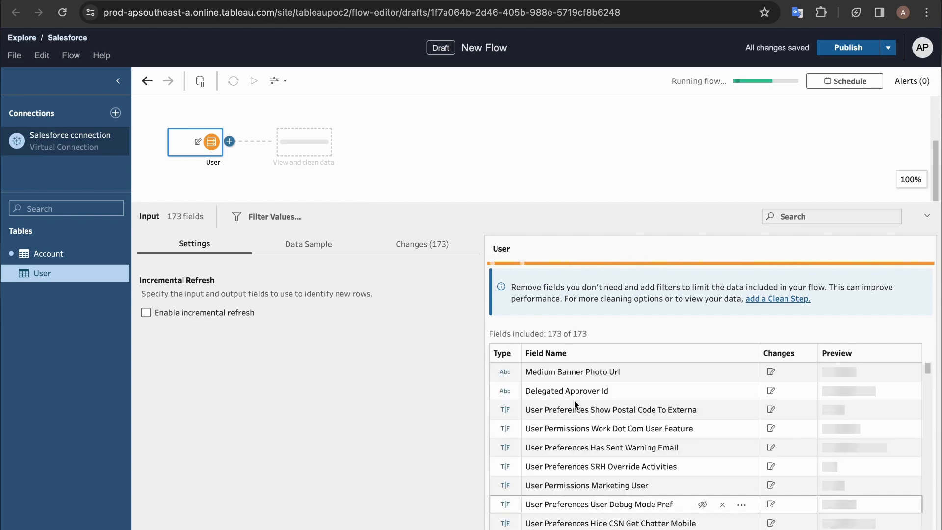
- Hide all fields of the User input except Id and Name
left_click(558, 375)
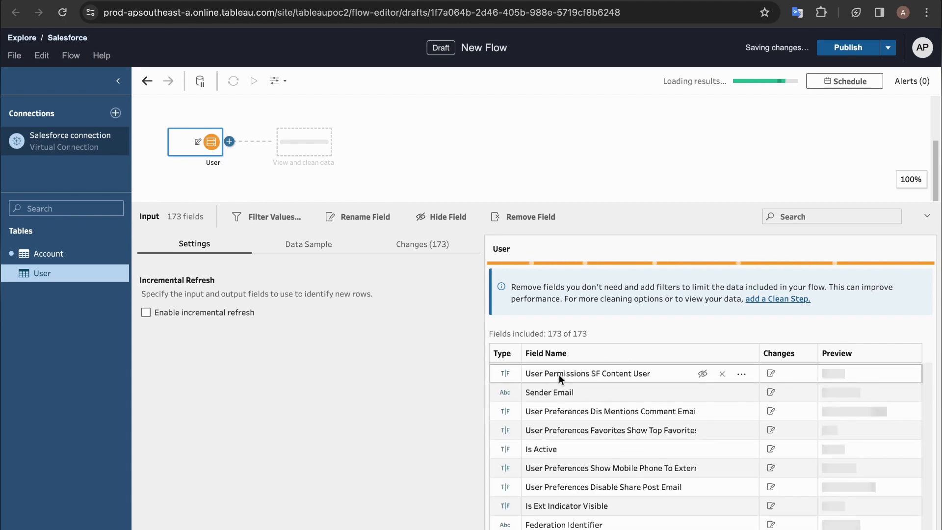
key("super+a")
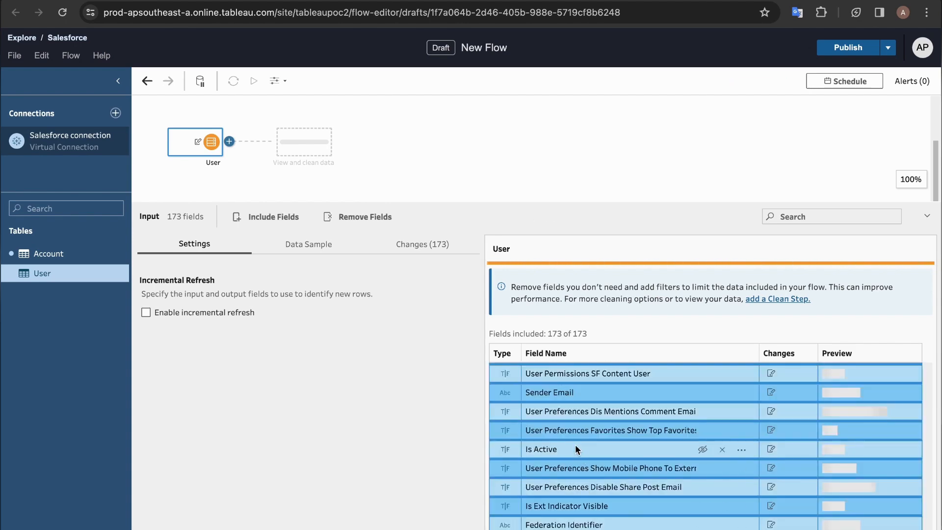
scroll(575, 449, "up", 10)
scroll(558, 450, "up", 10)
scroll(557, 450, "up", 10)
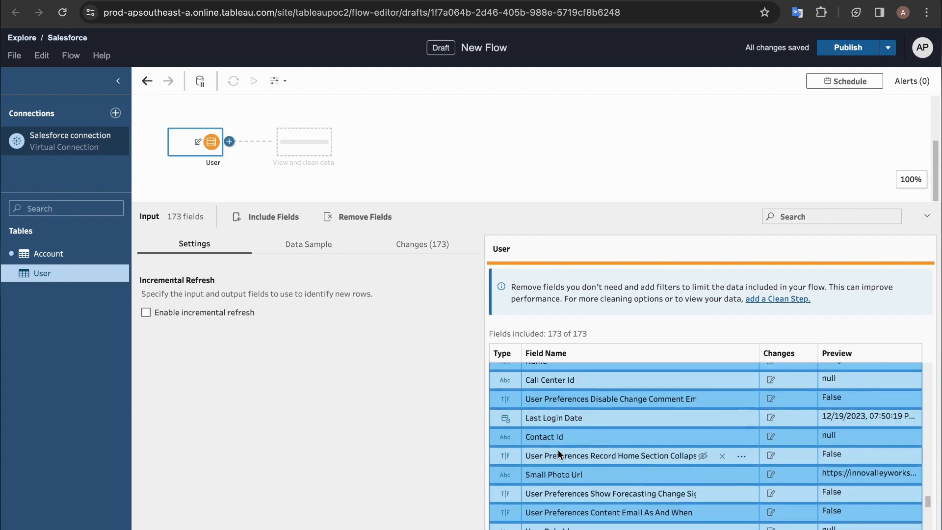
scroll(558, 450, "down", 1)
left_click(556, 501, "super")
right_click(550, 412)
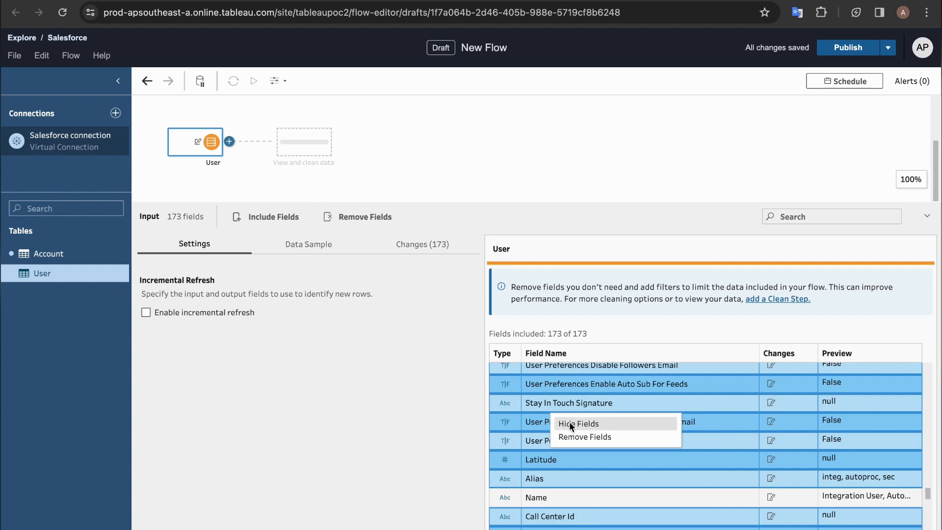
left_click(571, 424)
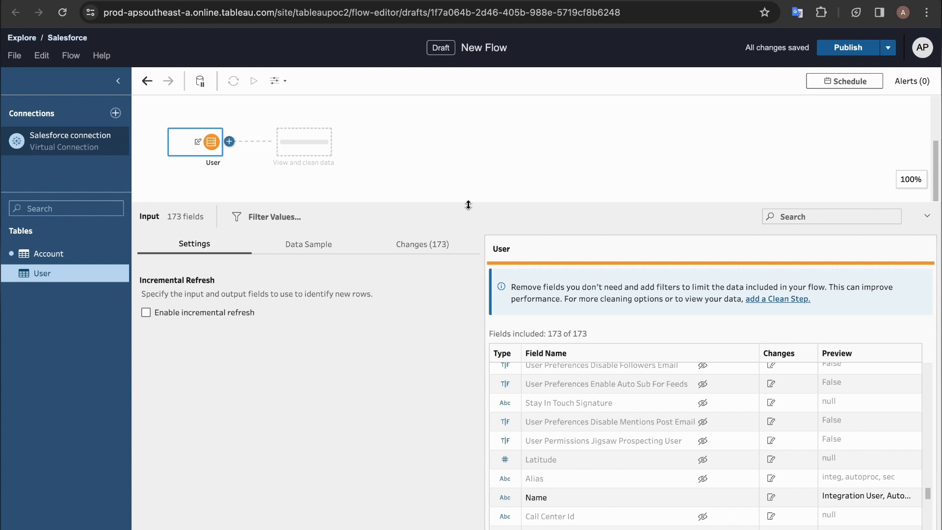
- Give the User field list more room and remove the hidden fields above Name, ending with Alias
left_click_drag(468, 205, 468, 208)
left_click_drag(468, 210, 470, 159)
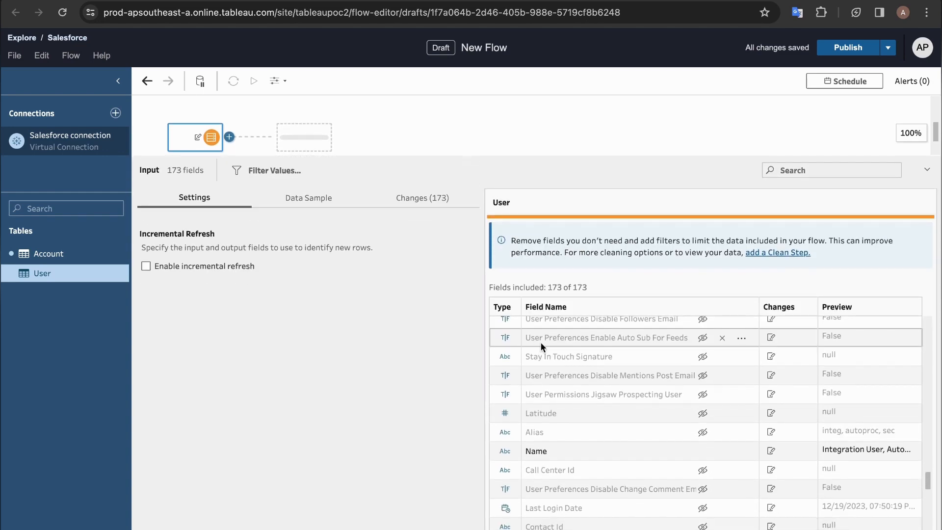
scroll(540, 342, "up", 15)
left_click(559, 332)
scroll(559, 331, "down", 10)
scroll(561, 335, "down", 10)
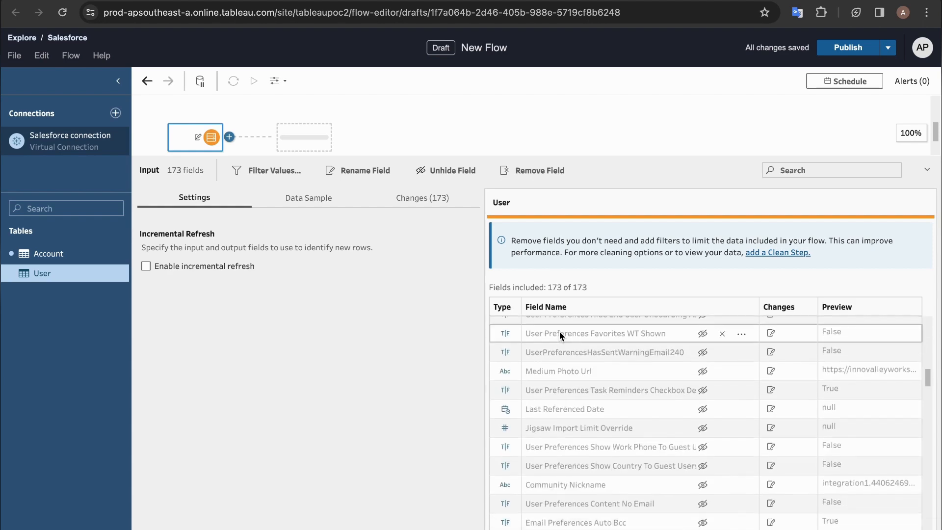
scroll(560, 335, "down", 10)
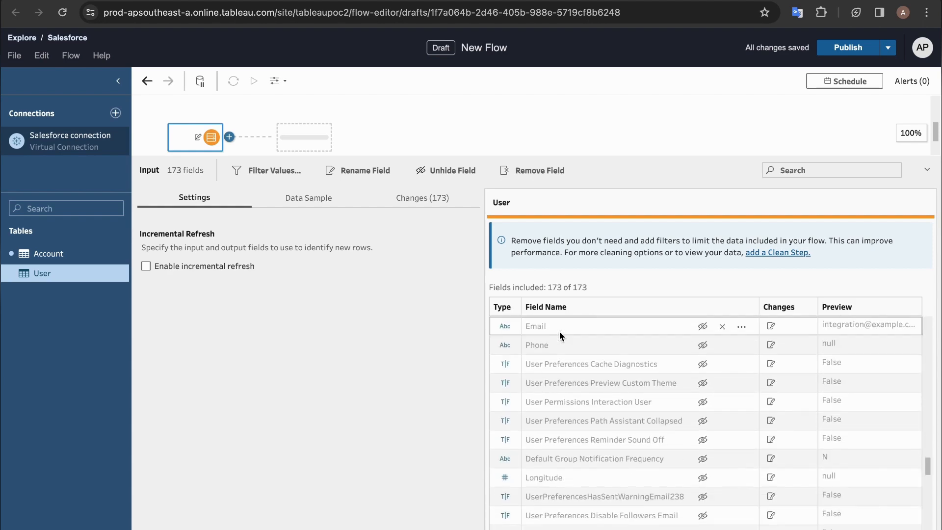
scroll(557, 330, "up", 1)
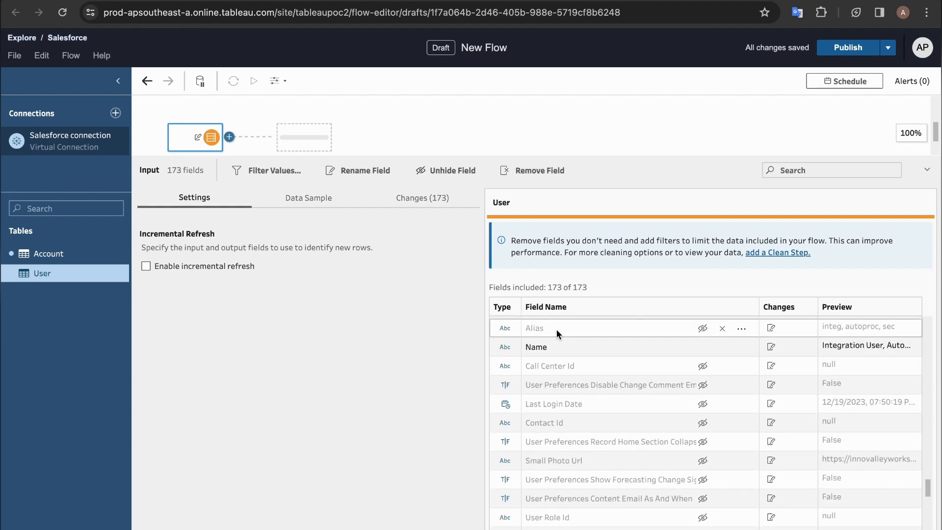
left_click(554, 328)
right_click(554, 327)
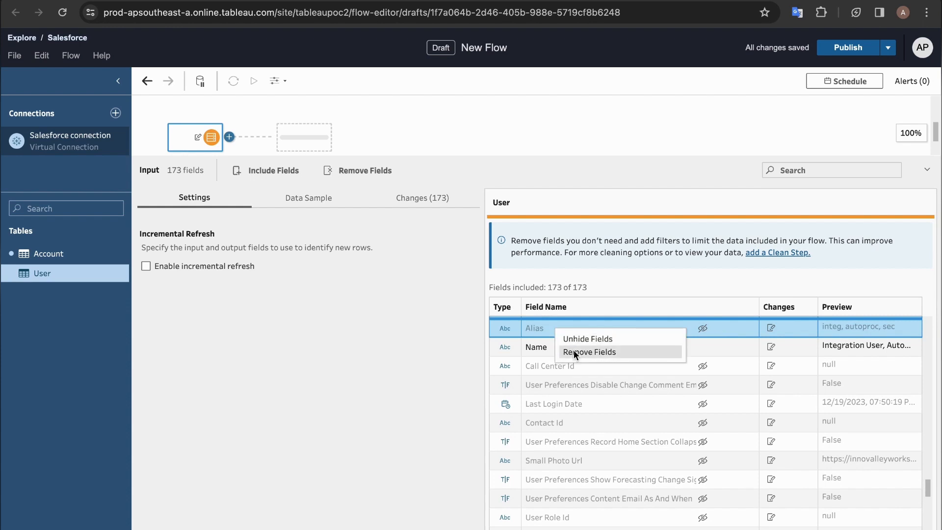
left_click(573, 350)
- Remove the hidden User fields between Name and Id, from Call Center Id to User Preferences Global Nav Grid Menu WT Shown
left_click(557, 364)
scroll(555, 363, "up", 1)
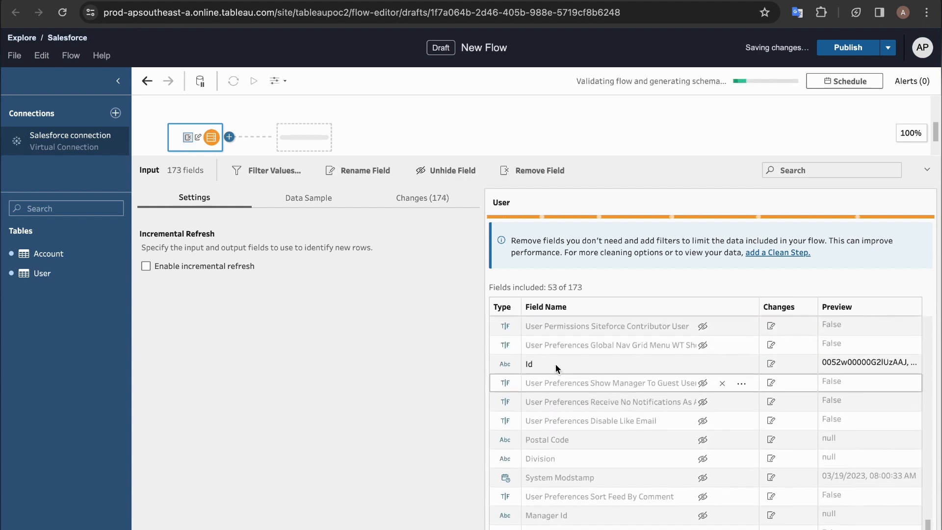
left_click(550, 348, "shift")
right_click(552, 349)
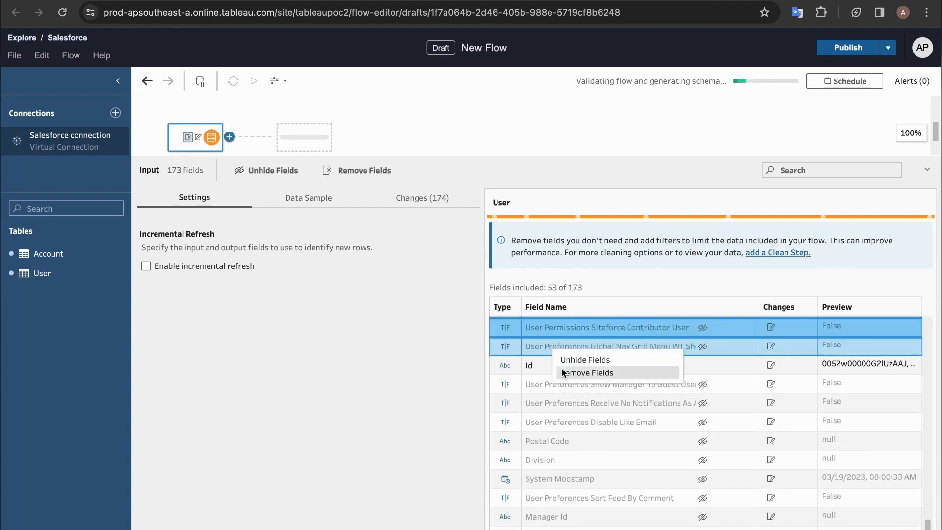
left_click(560, 372)
- Remove the remaining hidden User fields below Id so that only Id and Name stay included
left_click(548, 383)
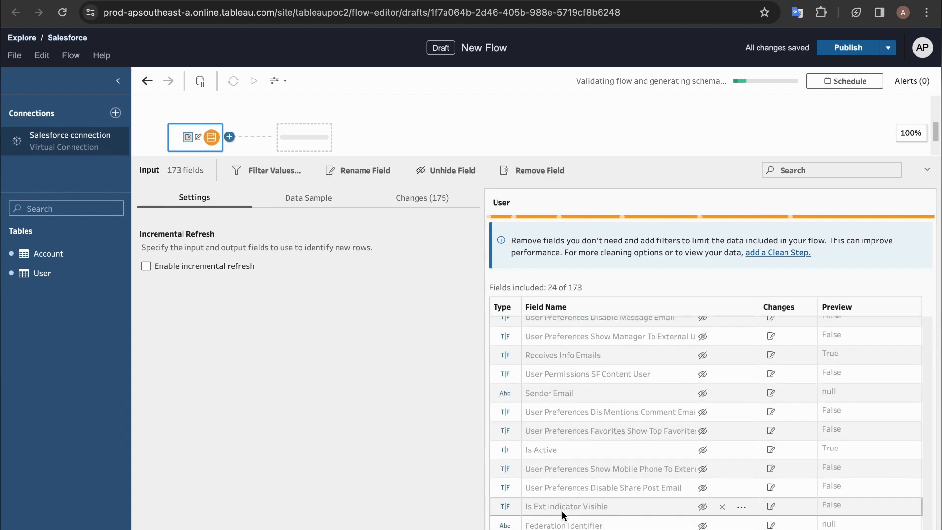
key("ctrl+a")
right_click(574, 447)
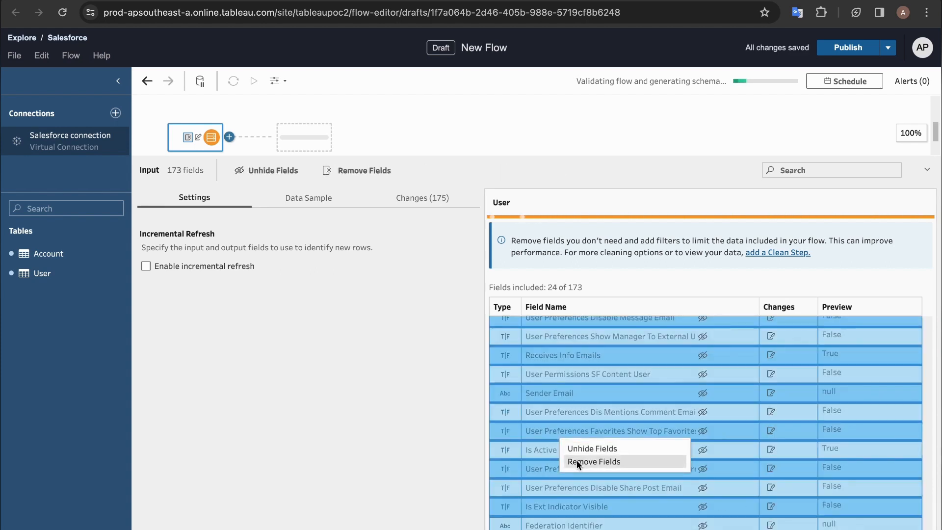
left_click(576, 461)
scroll(580, 364, "up", 7)
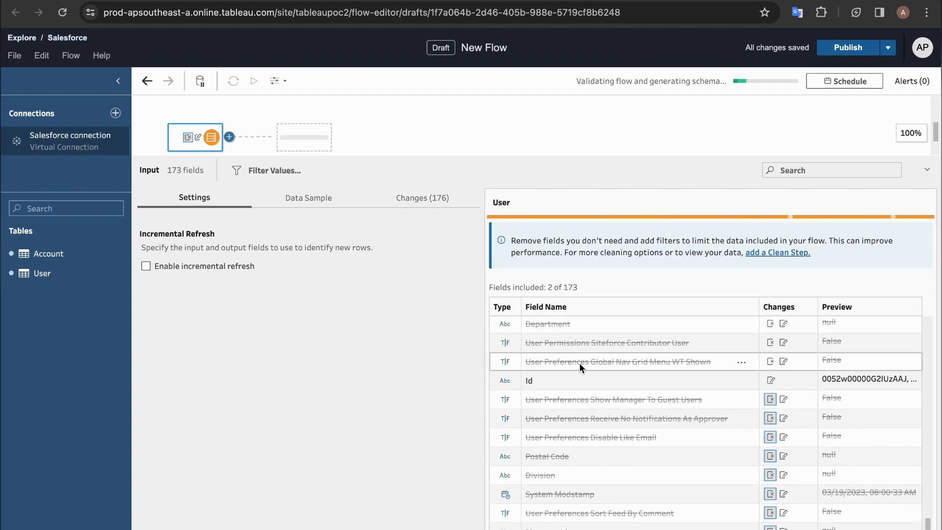
- Enlarge the flow canvas and join the User input to the Account input
left_click_drag(441, 157, 448, 246)
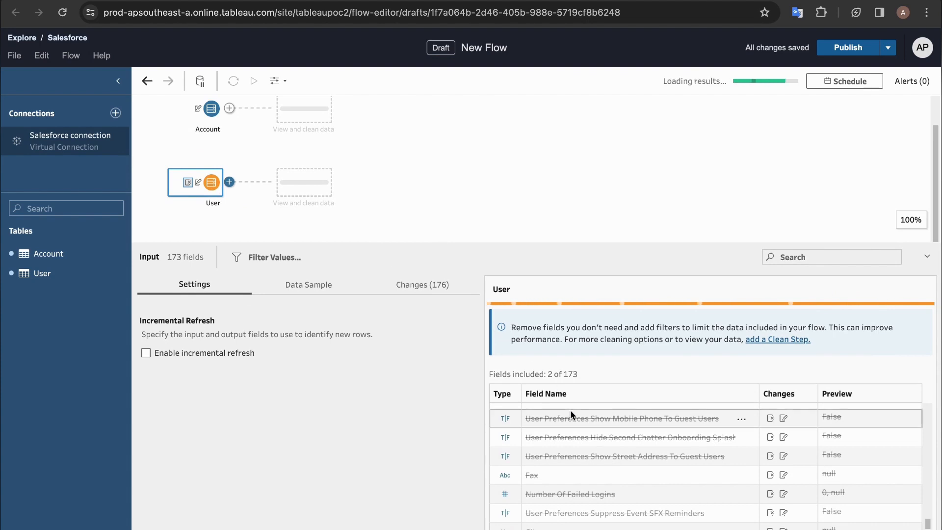
scroll(574, 437, "up", 3)
scroll(574, 438, "up", 3)
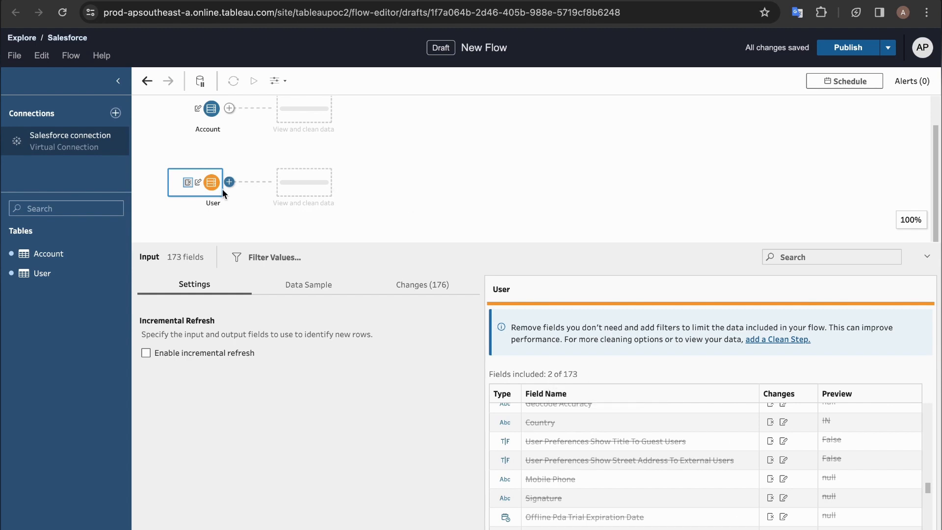
scroll(218, 199, "up", 1)
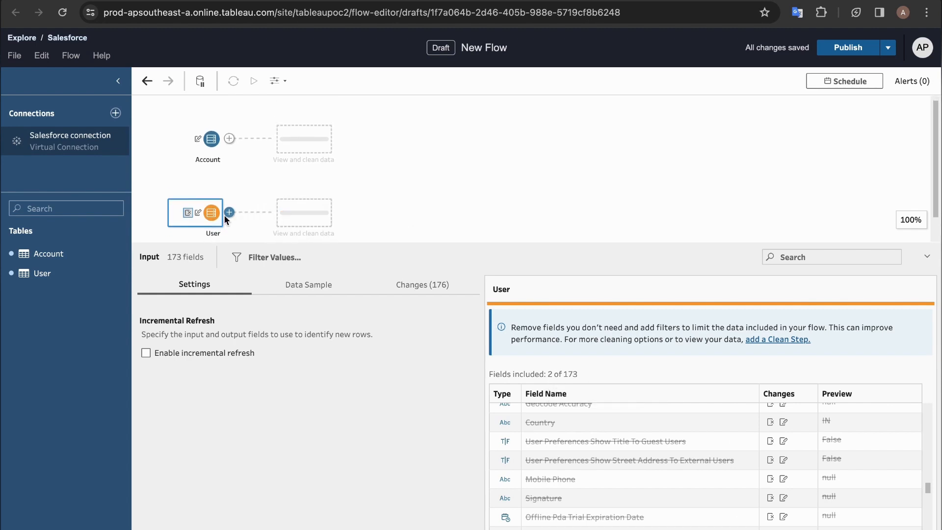
left_click_drag(212, 221, 238, 140)
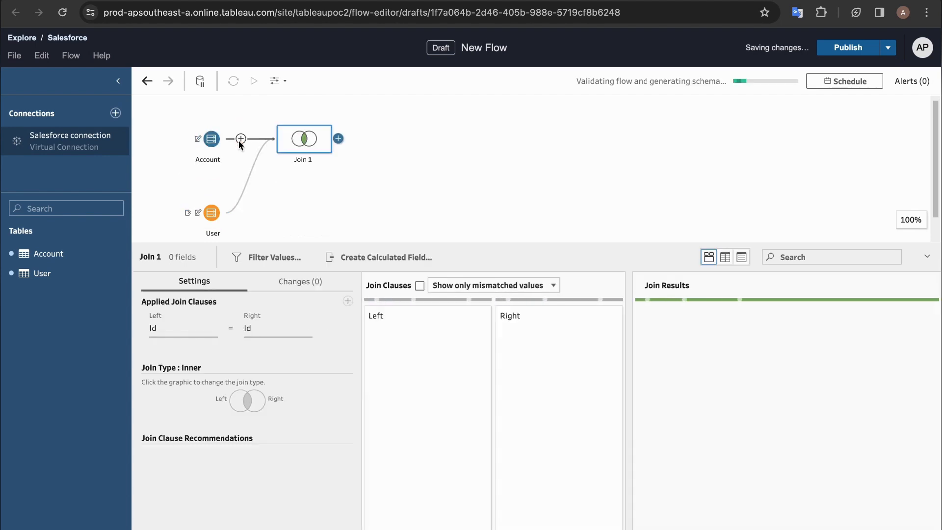
- Rename the new join step as "Add owner details"
double_click(297, 158)
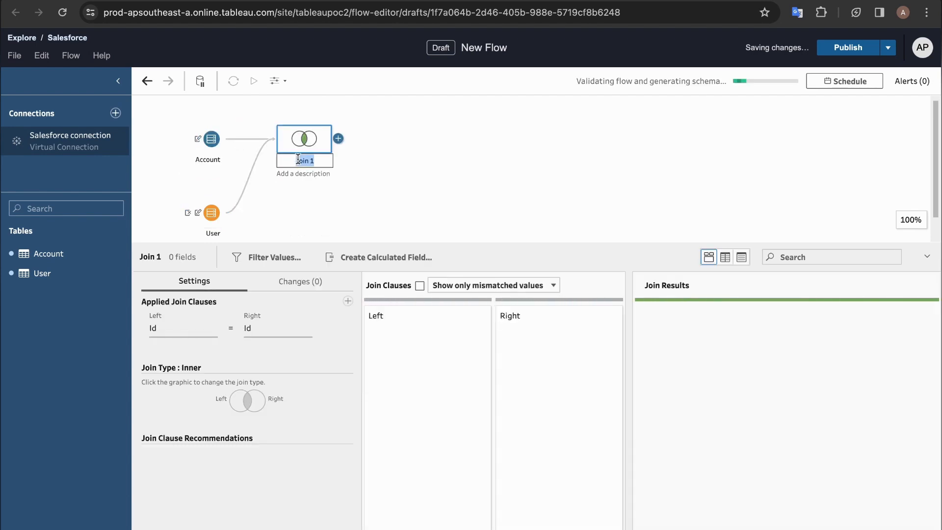
type("Add")
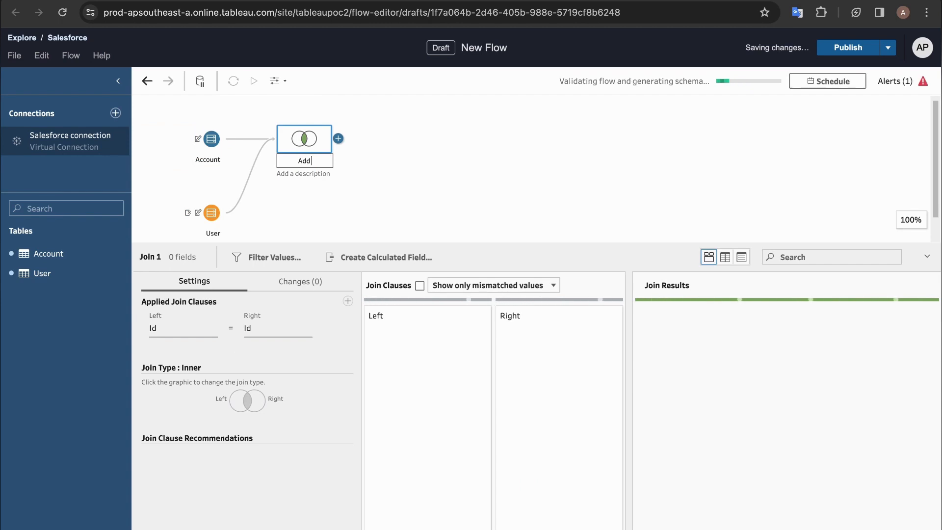
type(" owner deti")
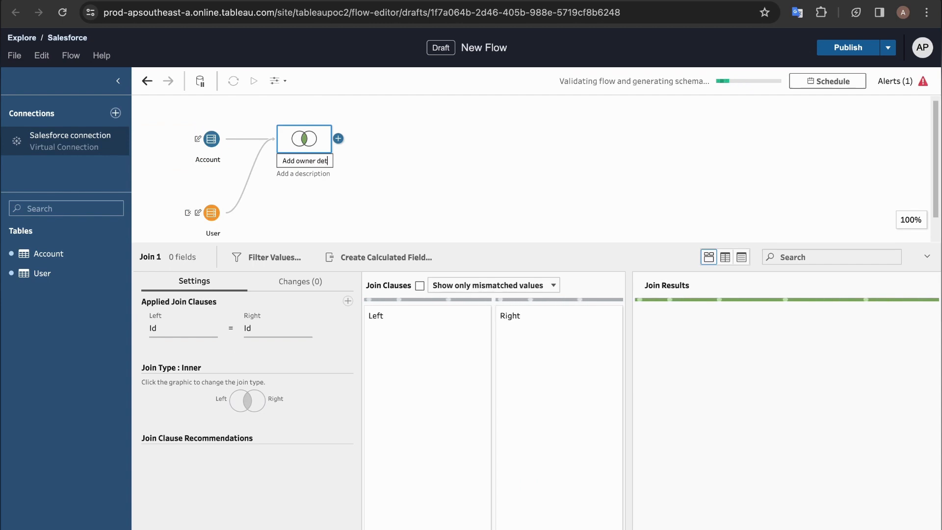
key("BackSpace")
type("ails")
key("Return")
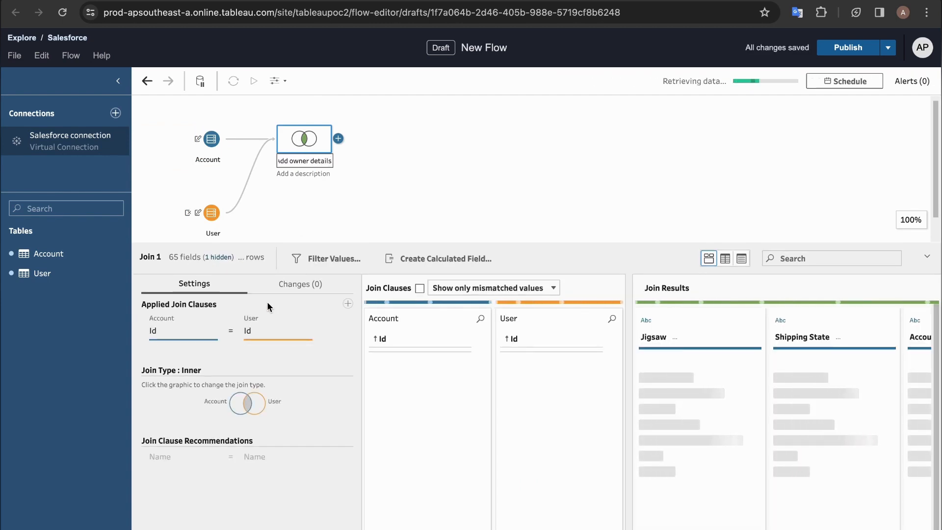
left_click(254, 293)
- Set the join clause to match Owner Id from Account with Id from User
left_click(208, 288)
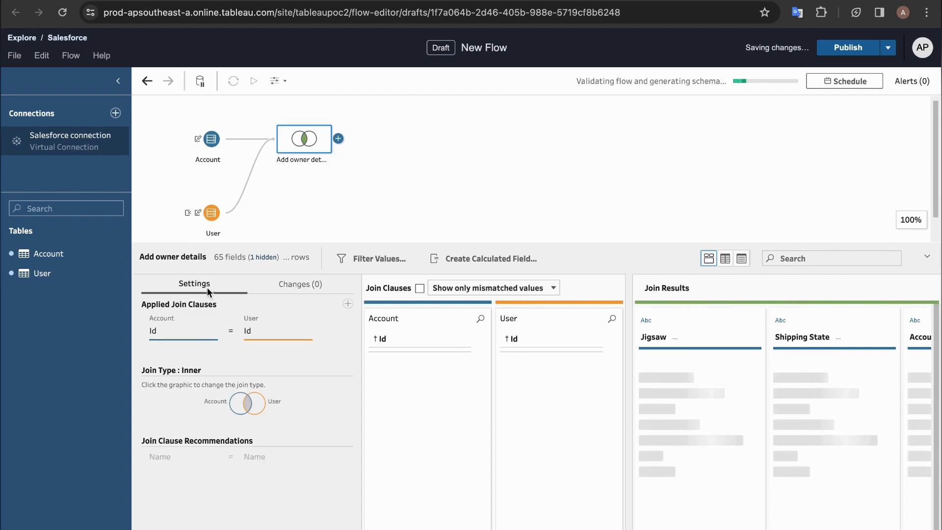
left_click(170, 334)
left_click(182, 103)
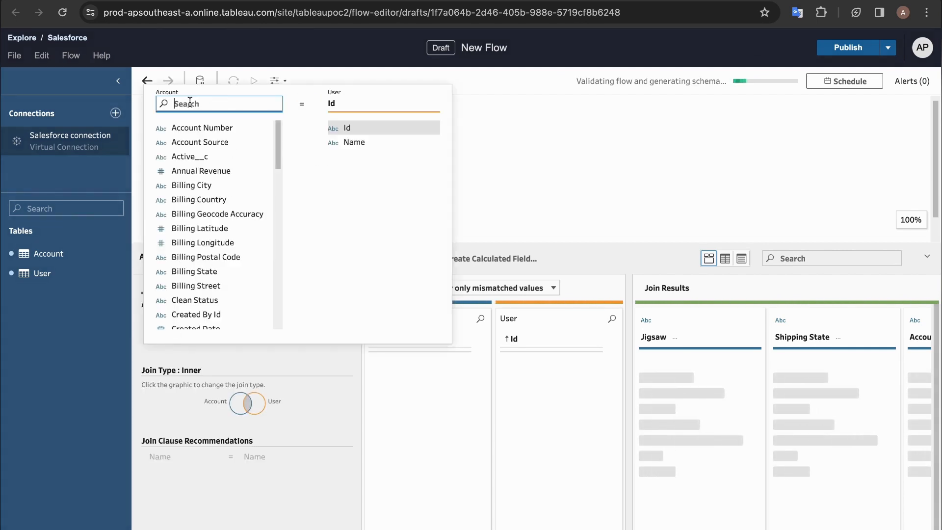
type("owner")
left_click(186, 125)
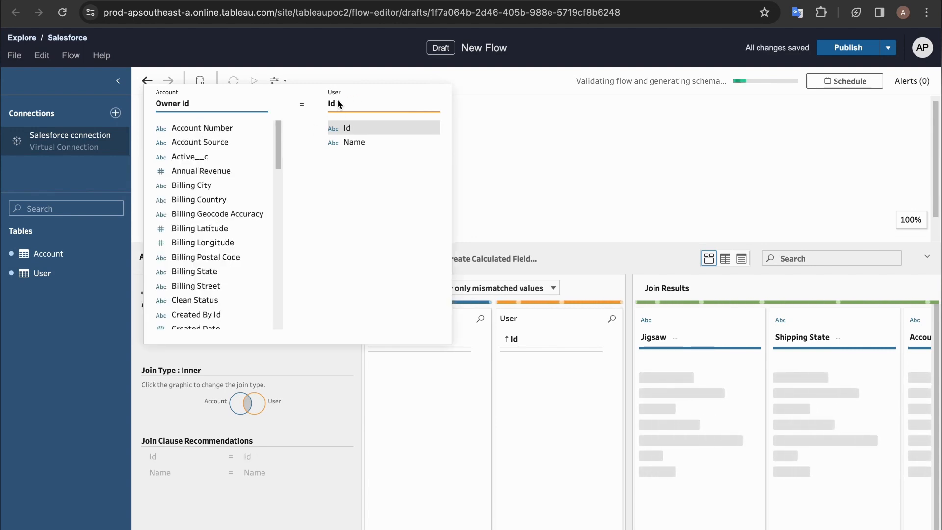
left_click(347, 128)
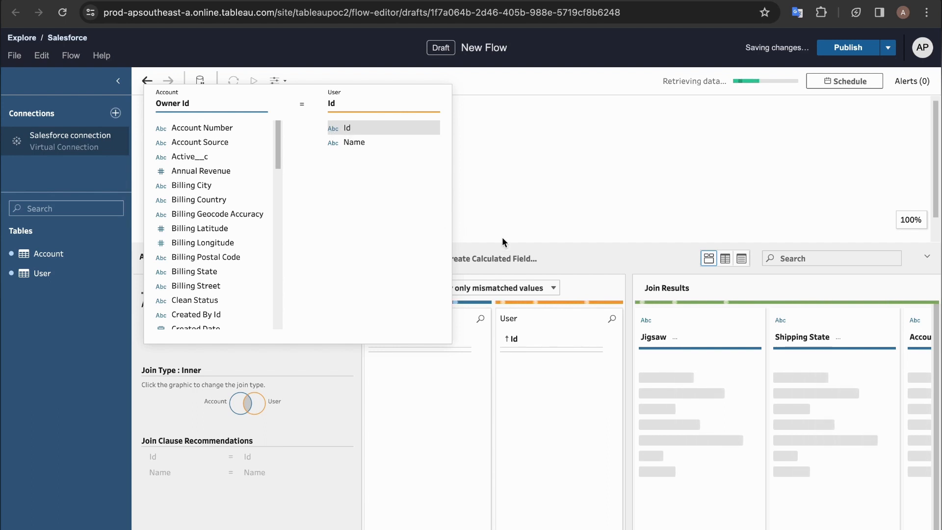
- Enlarge the canvas, add a clean step after the join, and name it "Rename Fields"
left_click_drag(427, 245, 418, 313)
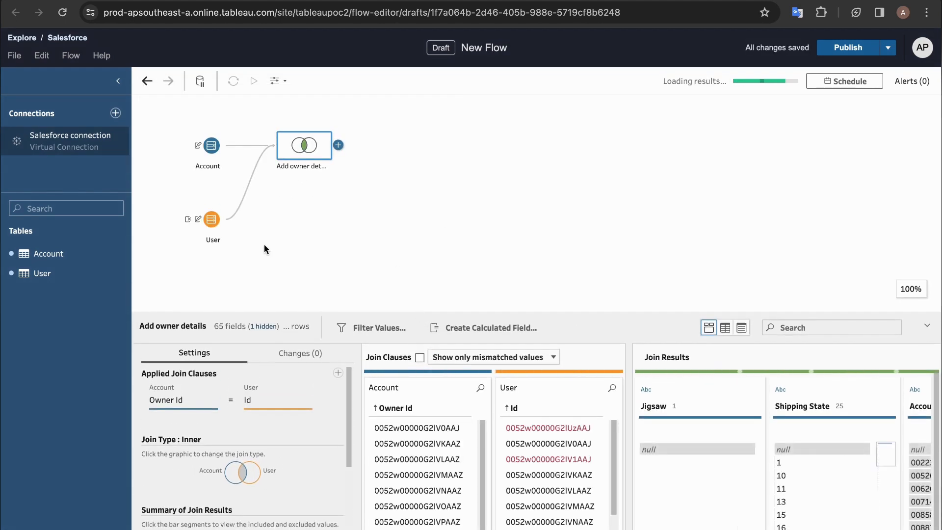
left_click(338, 145)
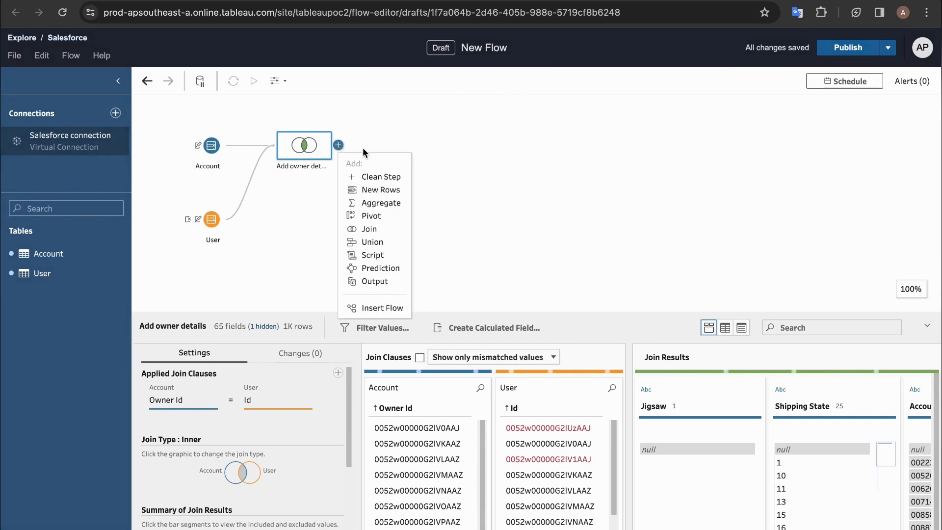
left_click(371, 178)
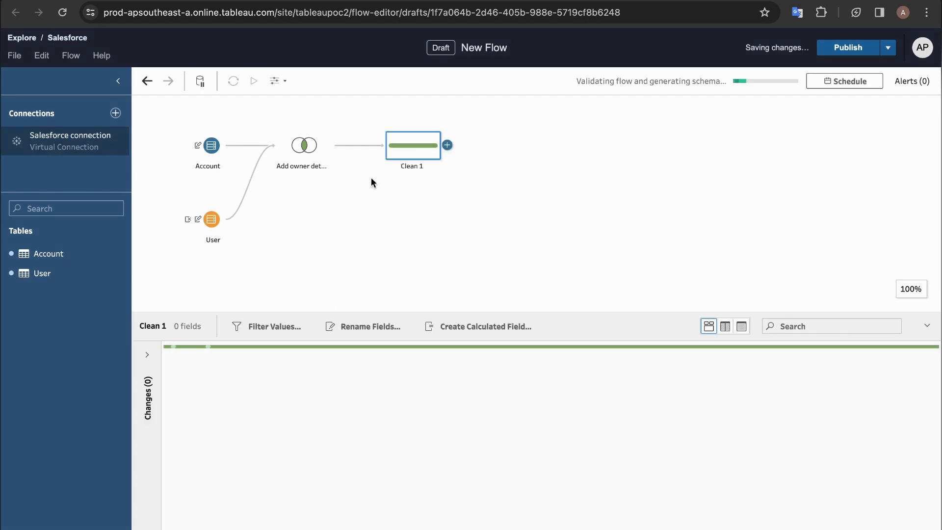
double_click(401, 169)
type("Rename Fields")
key("Return")
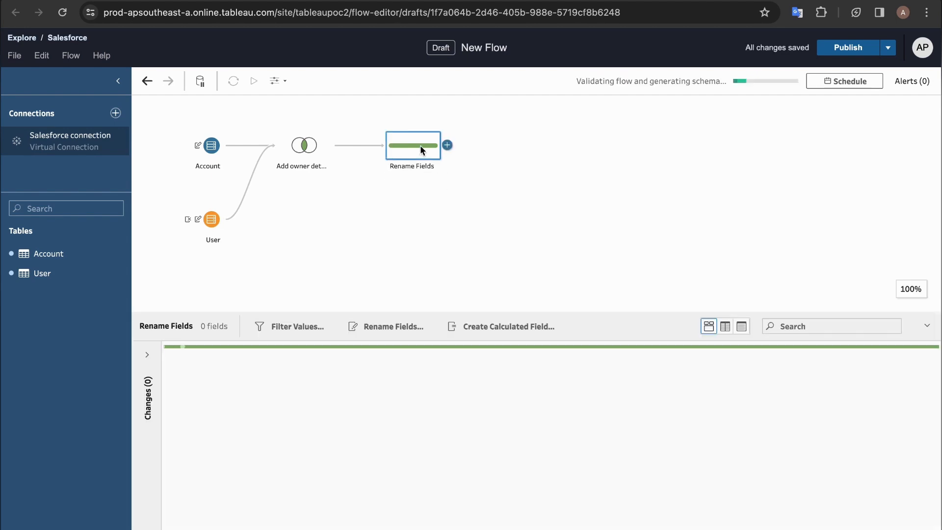
- Enlarge the pane of the Rename Fields step and show its fields as a list
left_click_drag(607, 314, 598, 211)
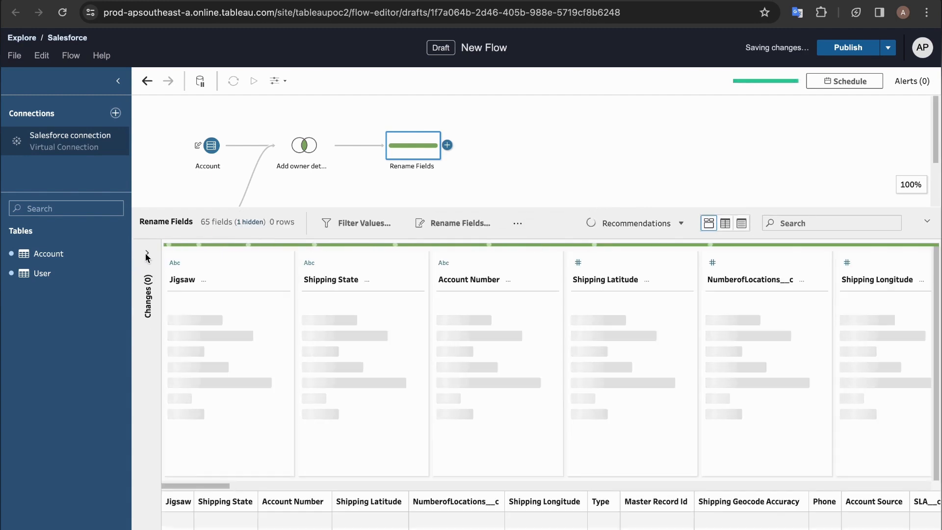
left_click(742, 223)
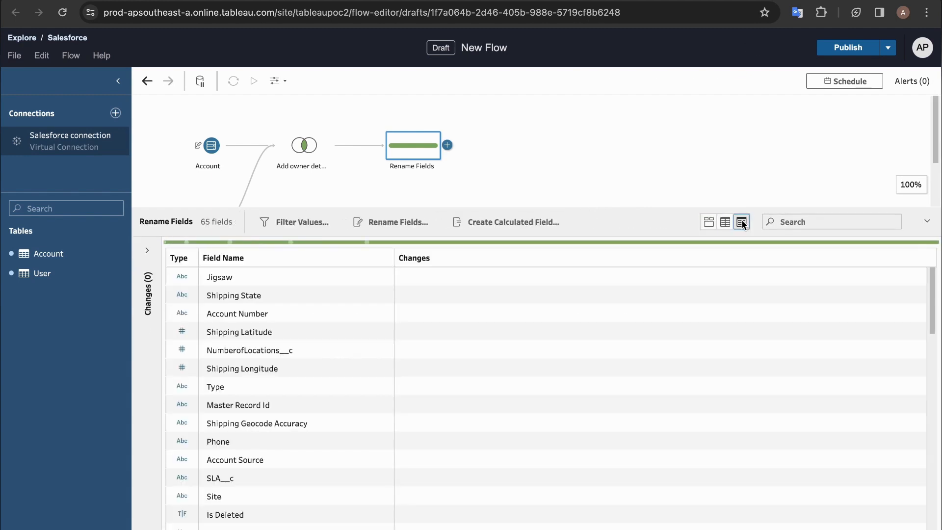
- Add the prefix "Owner." to the last two fields in the list, Name-1 and the Id field below it
scroll(294, 481, "down", 5)
scroll(294, 487, "up", 5)
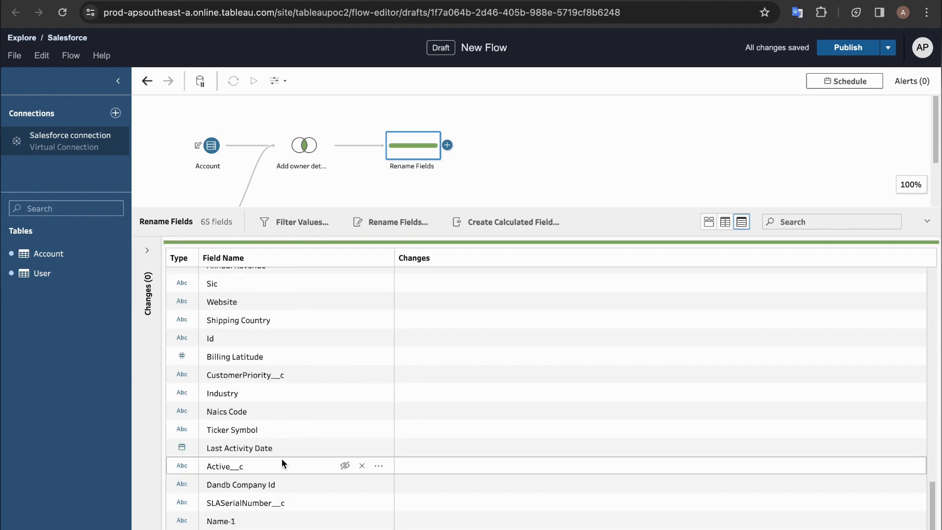
left_click(253, 522)
right_click(253, 524)
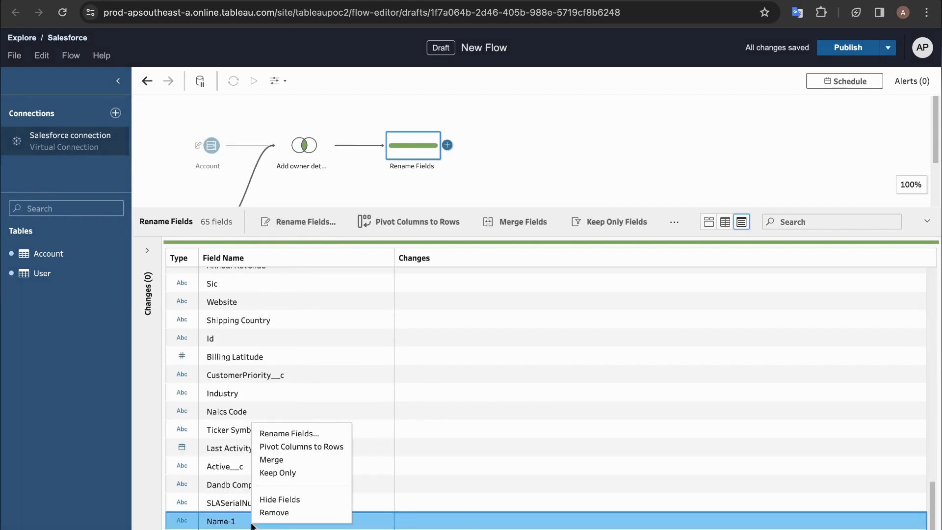
left_click(287, 434)
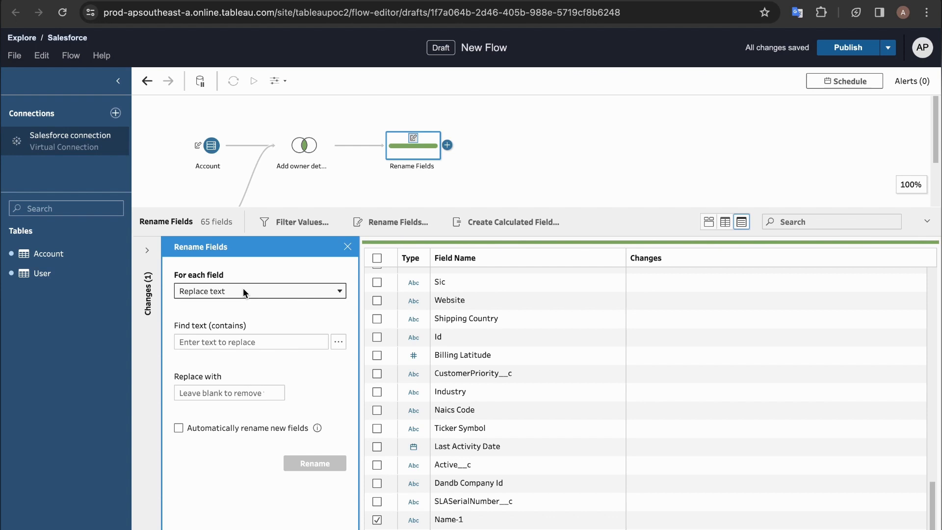
left_click(230, 292)
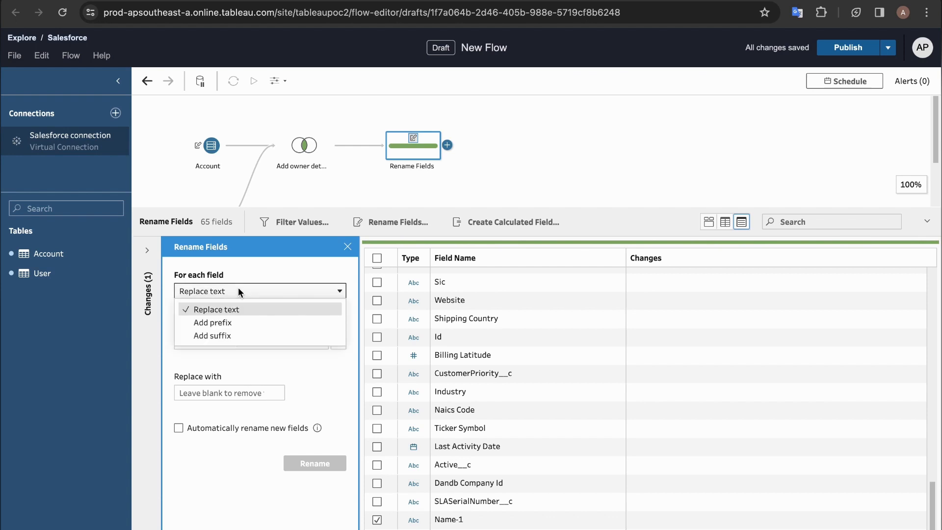
left_click(229, 322)
left_click(228, 328)
type("owner")
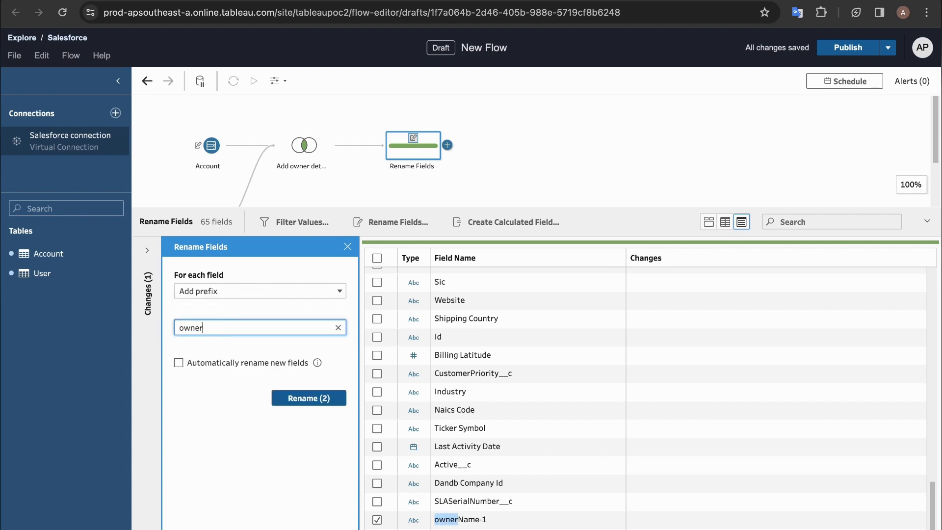
key("BackSpace")
key("BackSpace")
key("BackSpace")
key("BackSpace")
key("BackSpace")
type("Owner.")
left_click(301, 398)
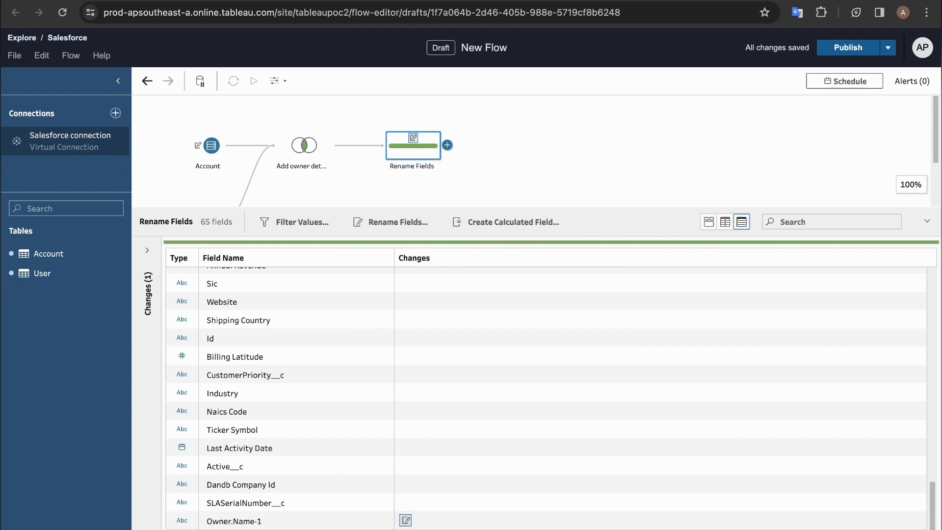
- Remove the text "-1" from the names of the two Owner fields by replacing it with nothing
left_click(226, 524)
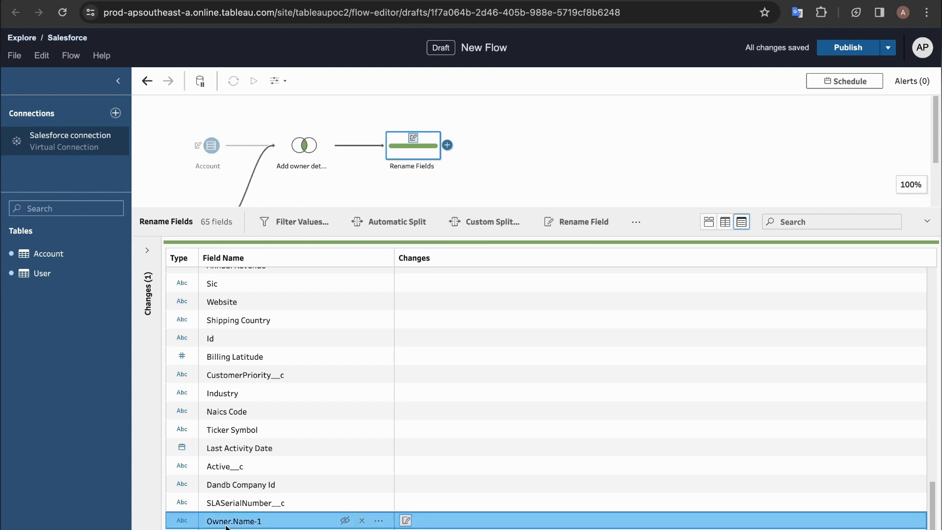
left_click(226, 529, "shift")
right_click(226, 525)
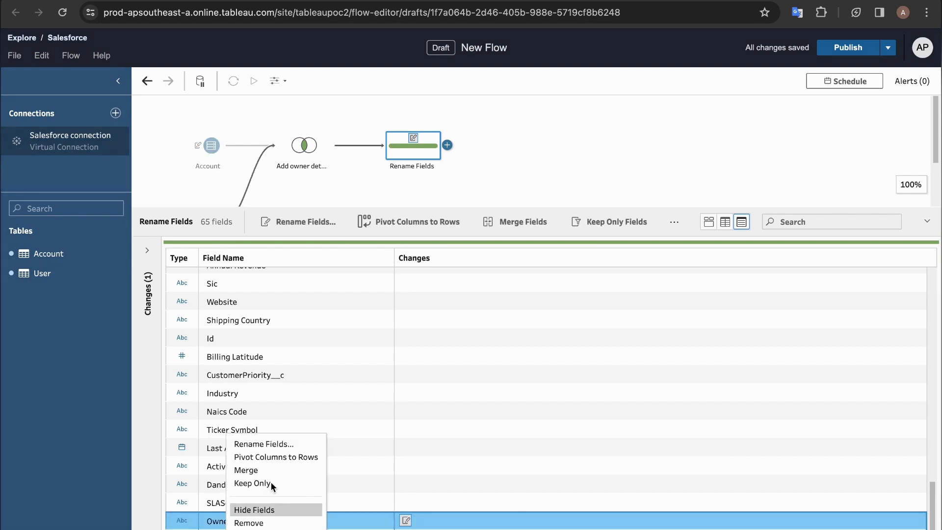
left_click(265, 443)
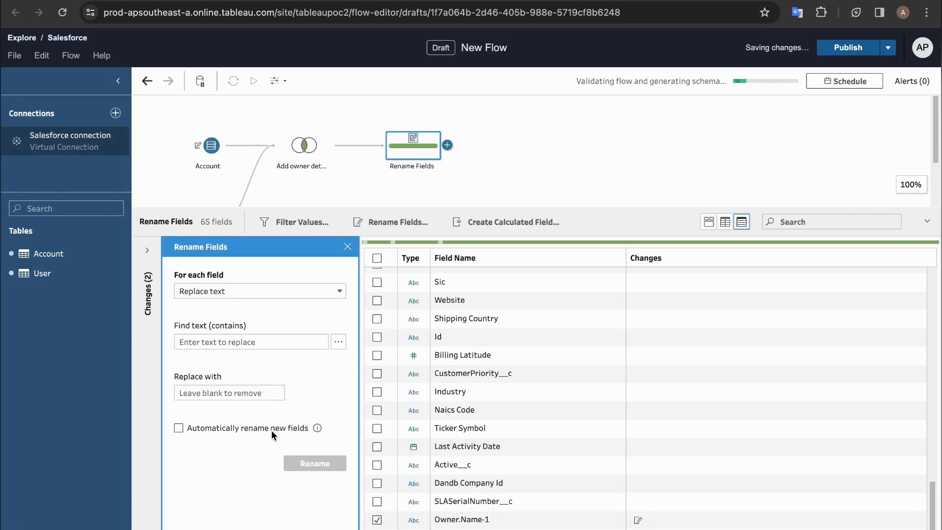
left_click(198, 294)
left_click(217, 309)
left_click(204, 342)
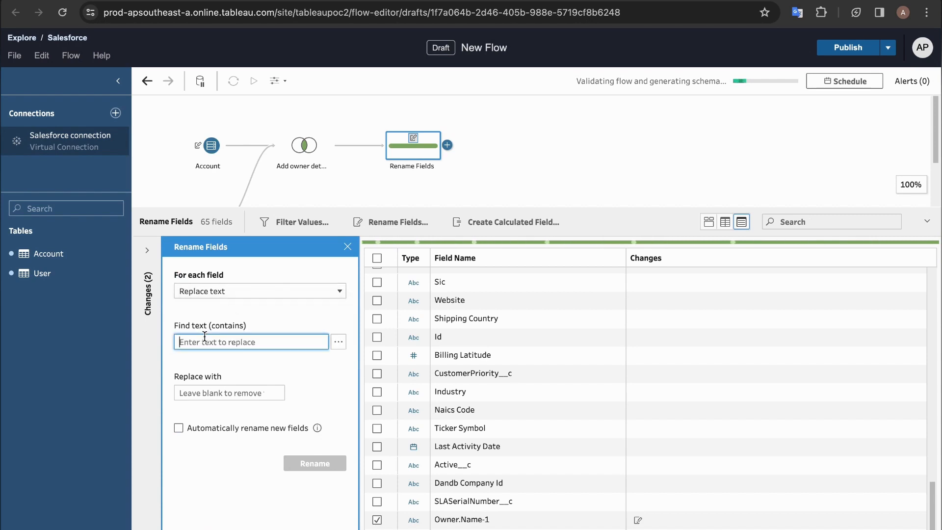
type("-1")
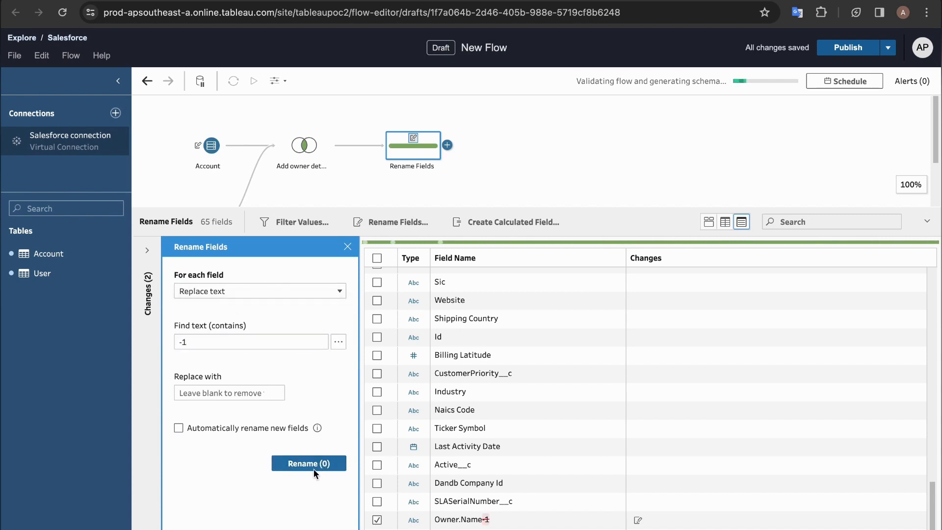
left_click(308, 465)
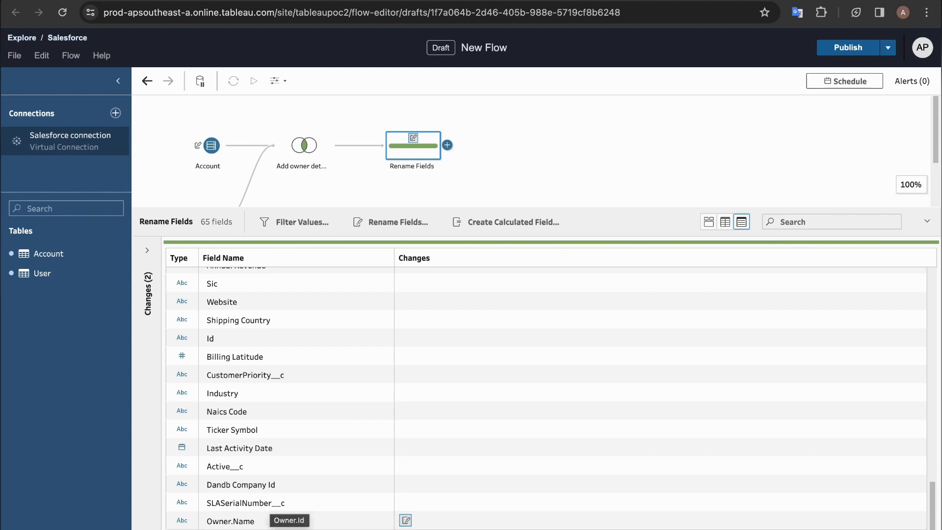
left_click(289, 521)
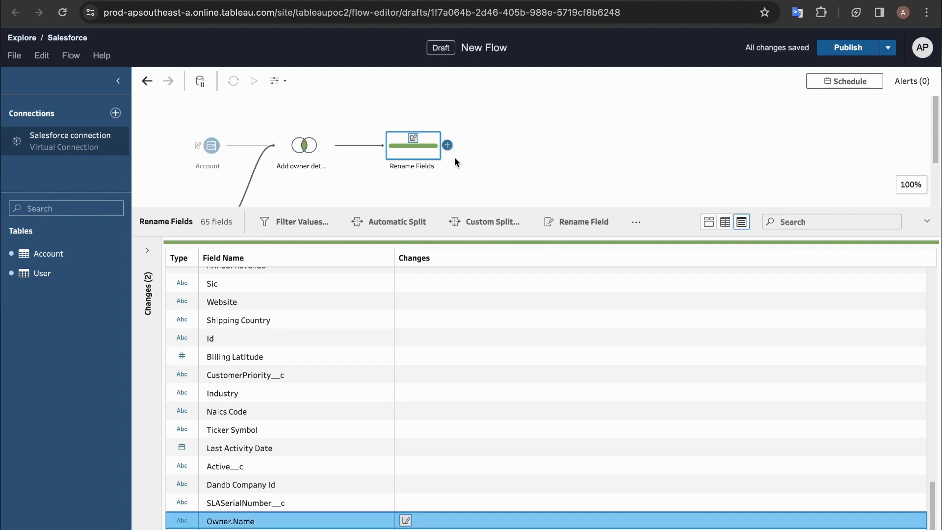
- Add an output step after Rename Fields and set it to save to CRM Analytics
left_click(532, 205)
left_click(447, 144)
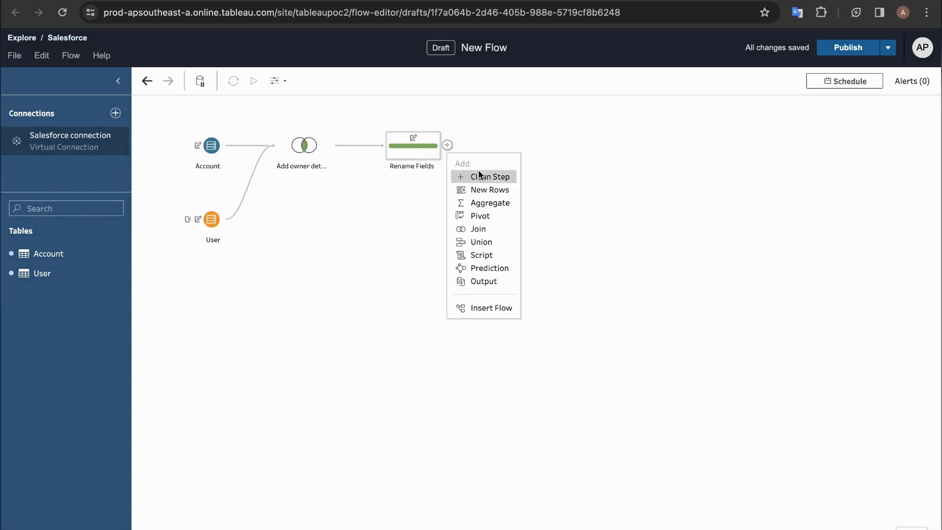
left_click(482, 281)
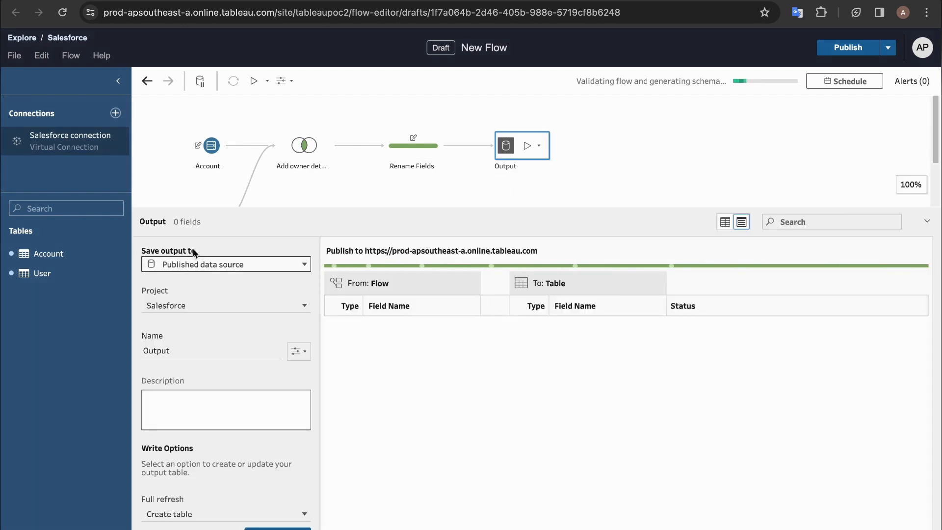
left_click(196, 263)
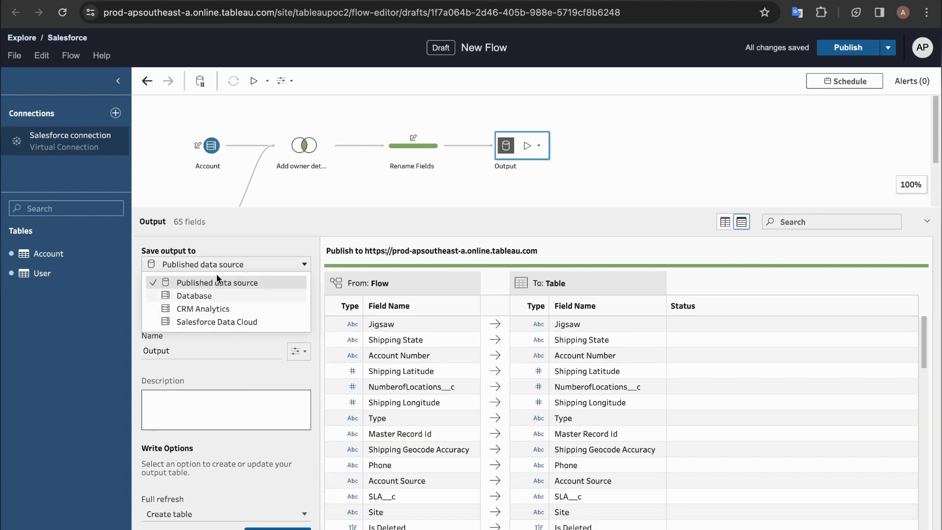
left_click(189, 309)
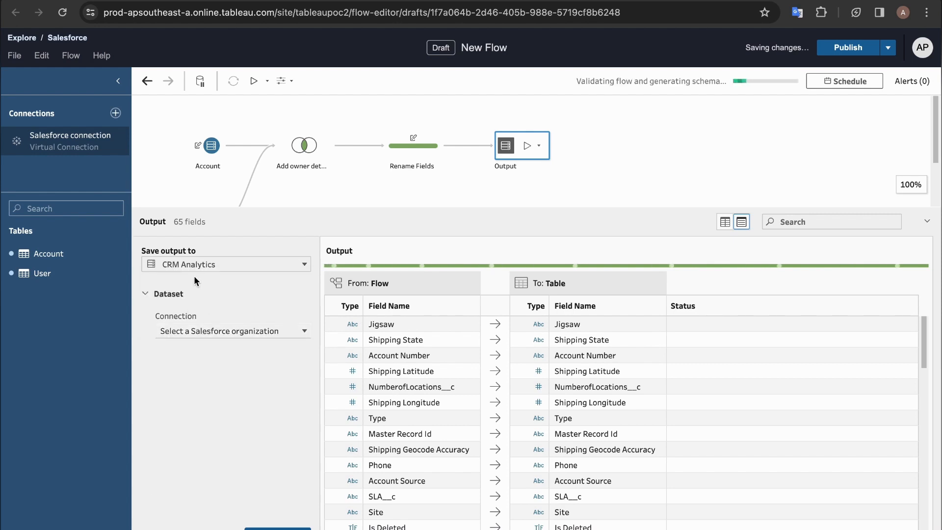
- Sign in to Salesforce for the output connection, filling in the saved username and password and authorizing with the computer account password
left_click(181, 331)
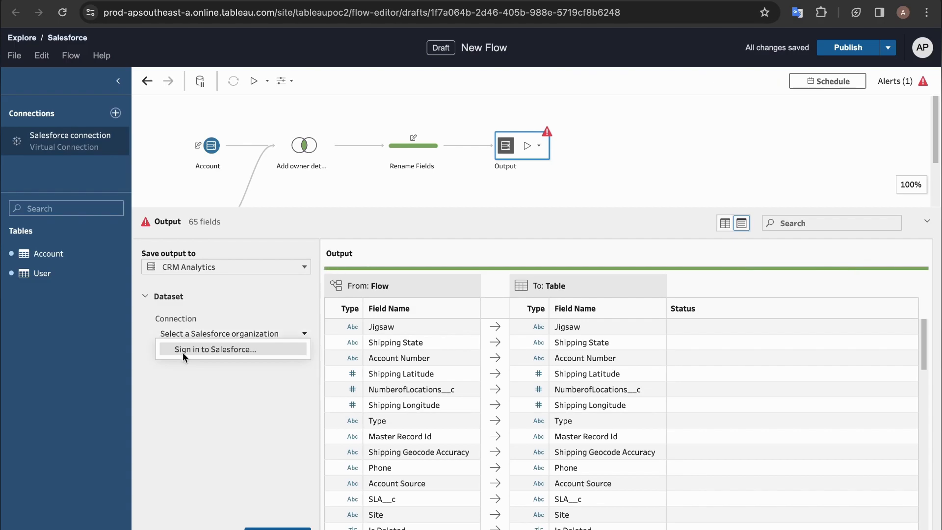
left_click(183, 351)
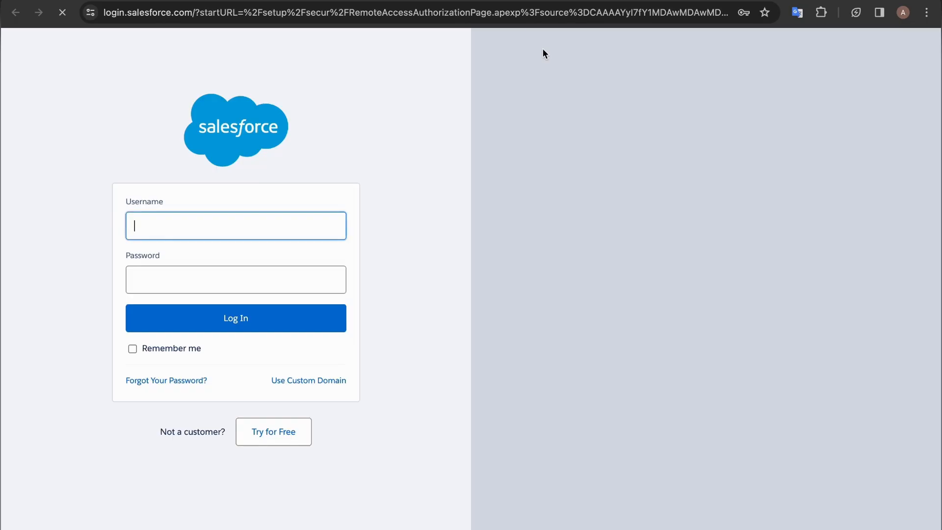
left_click(267, 226)
left_click(270, 260)
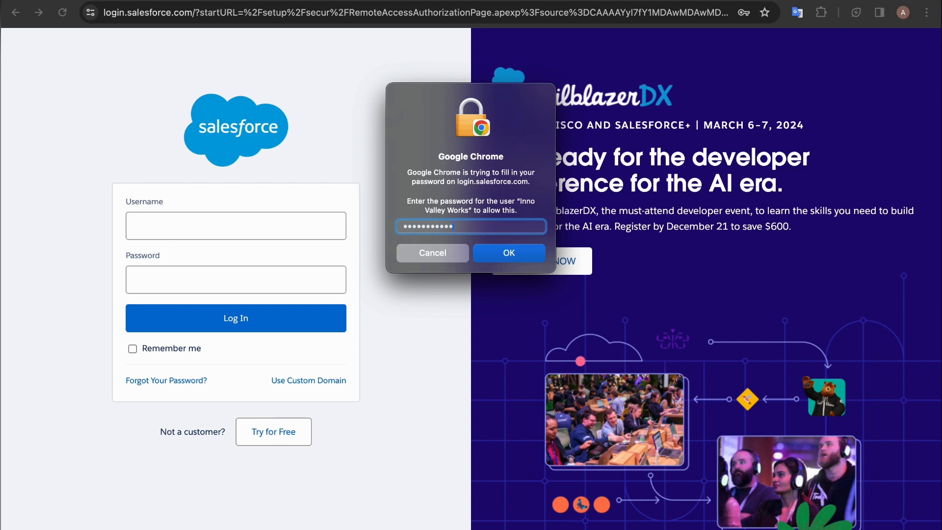
left_click(489, 255)
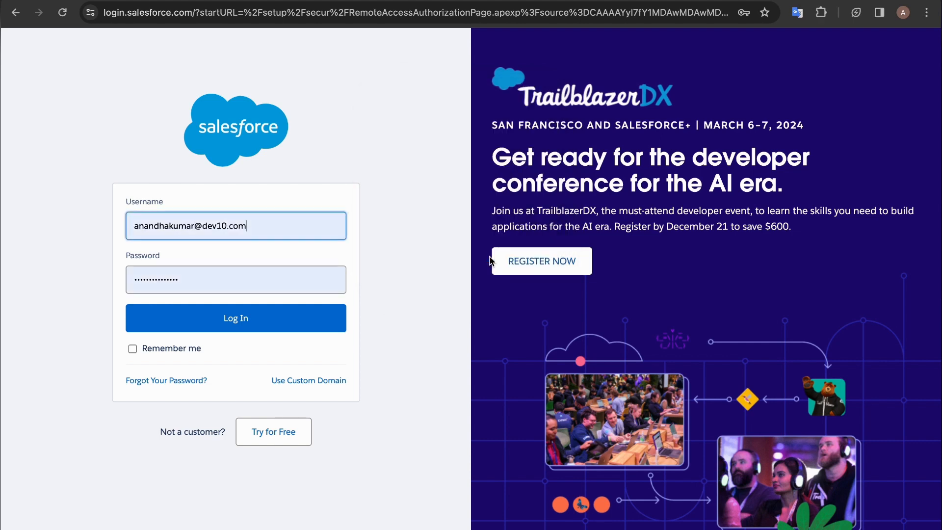
left_click(282, 322)
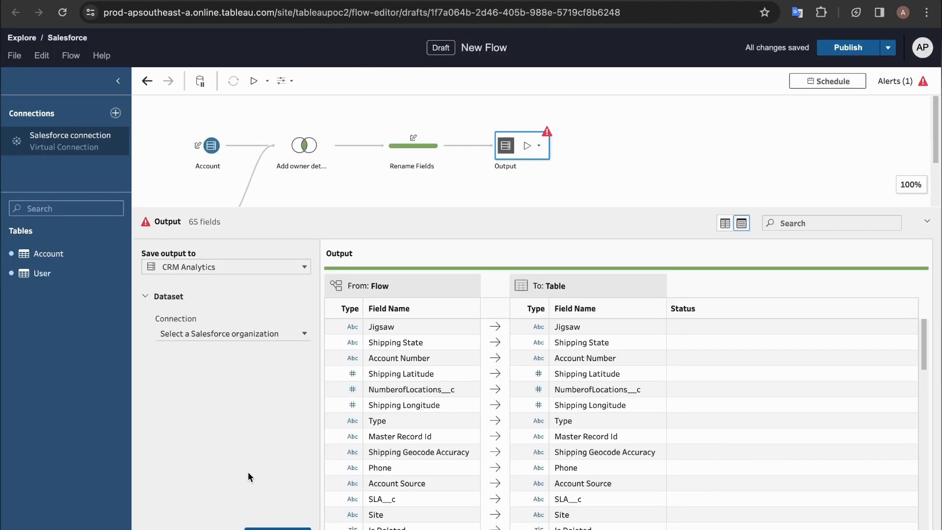
- Select innovalleyworksprivatelimi5-dev-ed.develop.my.salesforce.com as the output's Salesforce connection
left_click(209, 333)
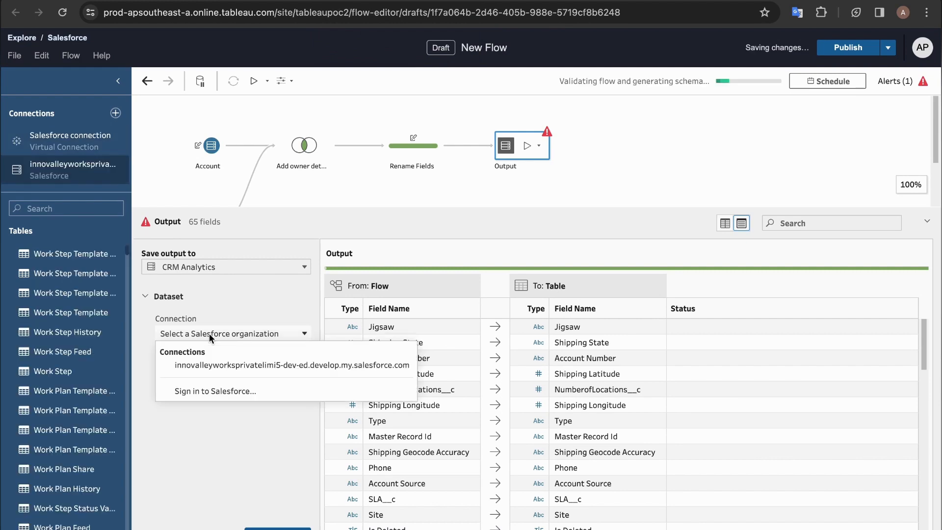
left_click(225, 365)
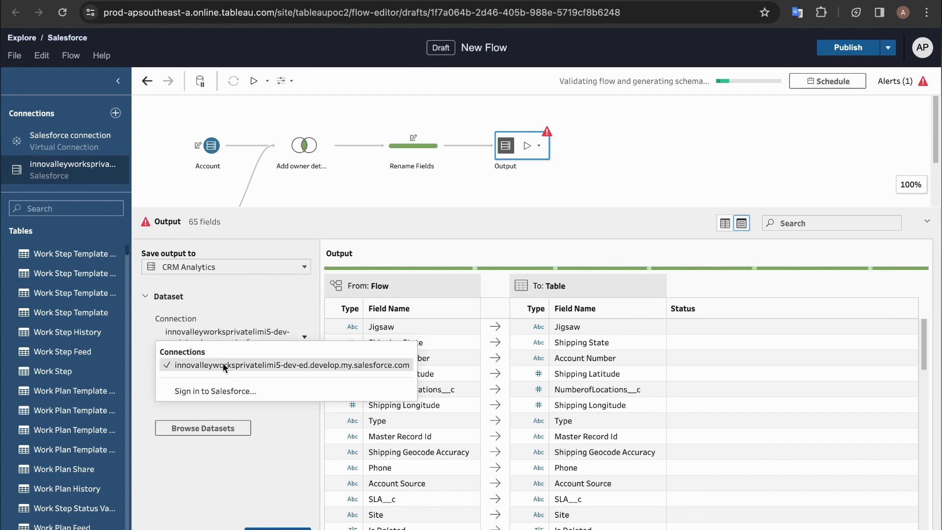
left_click(205, 392)
left_click(202, 388)
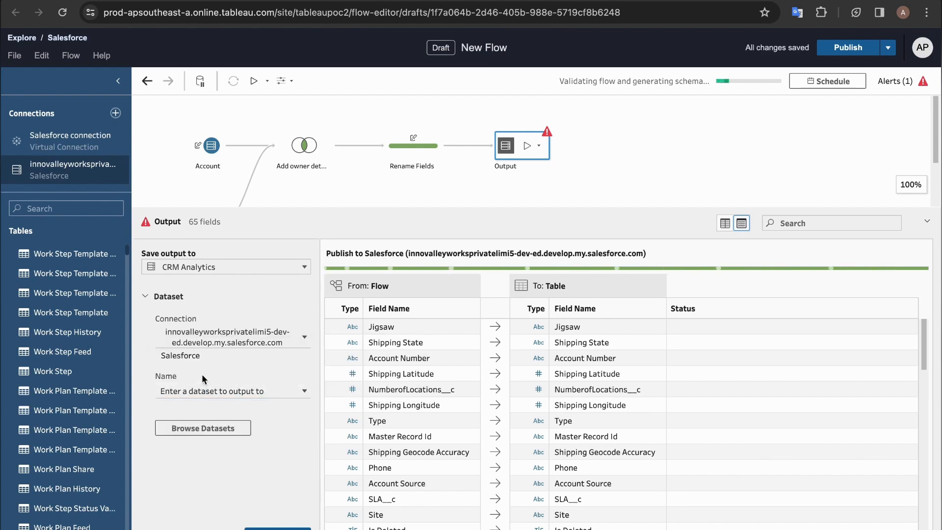
- Set the output dataset to a new one named "AccountDetailsFromTableau" in the Shared App
left_click(198, 425)
left_click(379, 397)
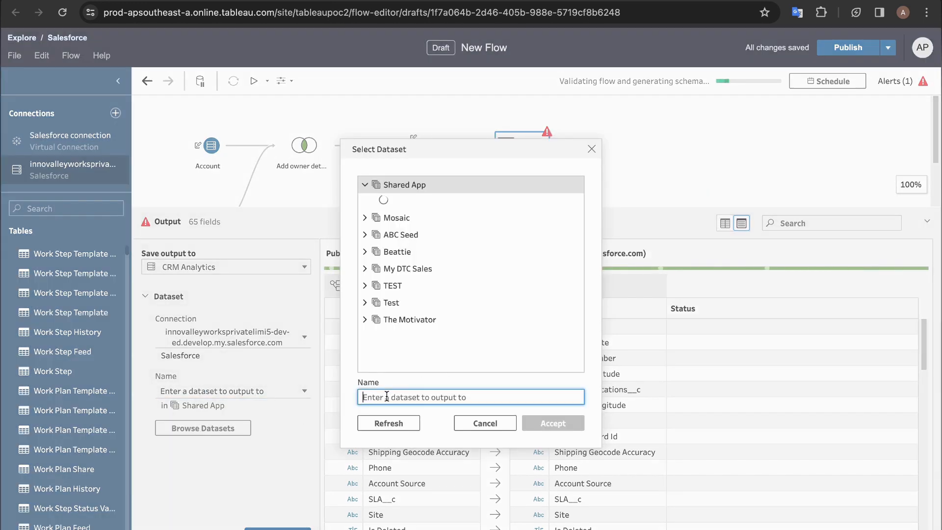
type("A")
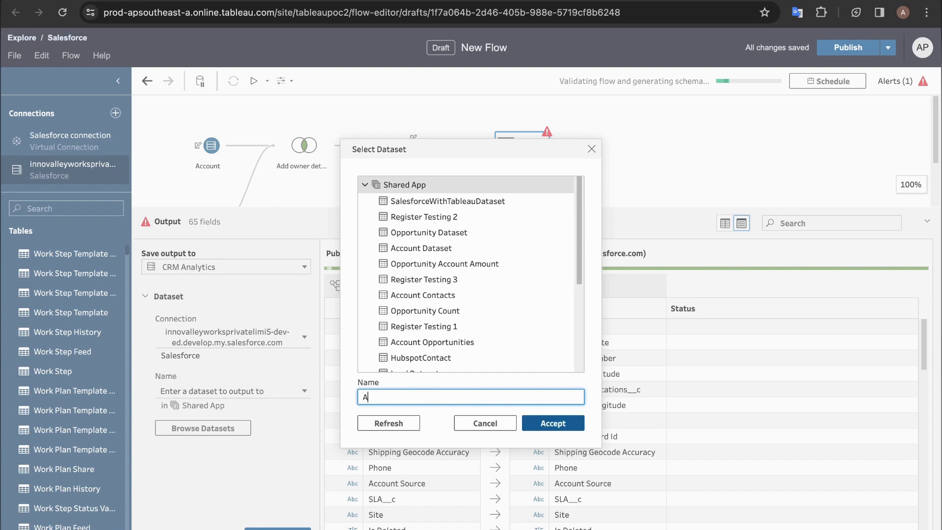
type("ccountD")
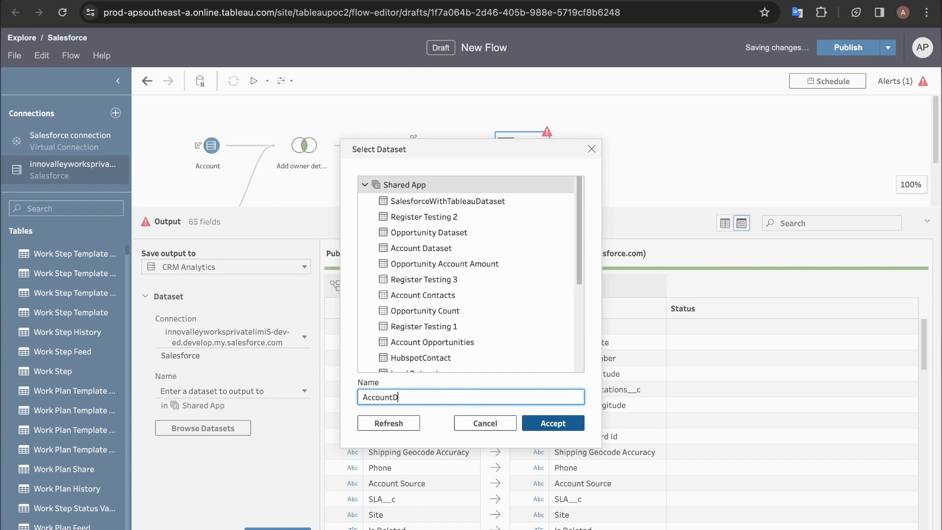
type("etailsFromTableau")
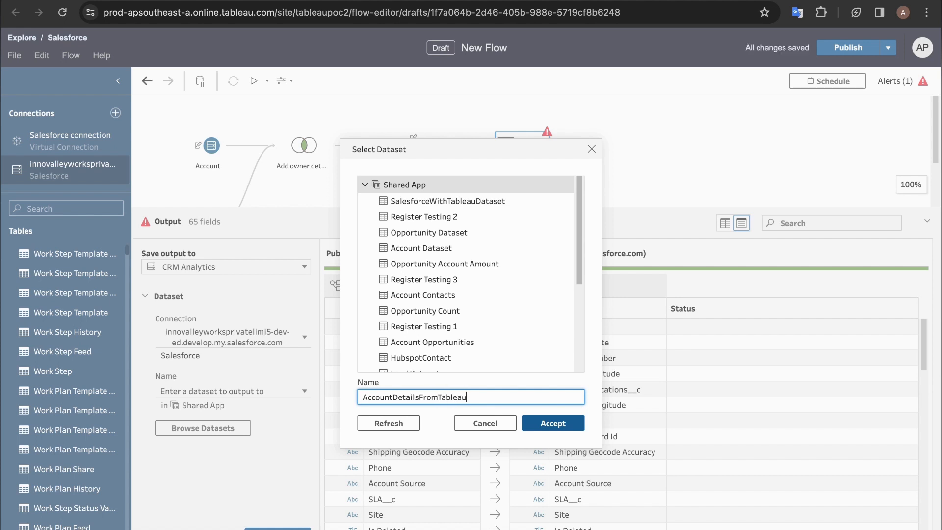
left_click(565, 423)
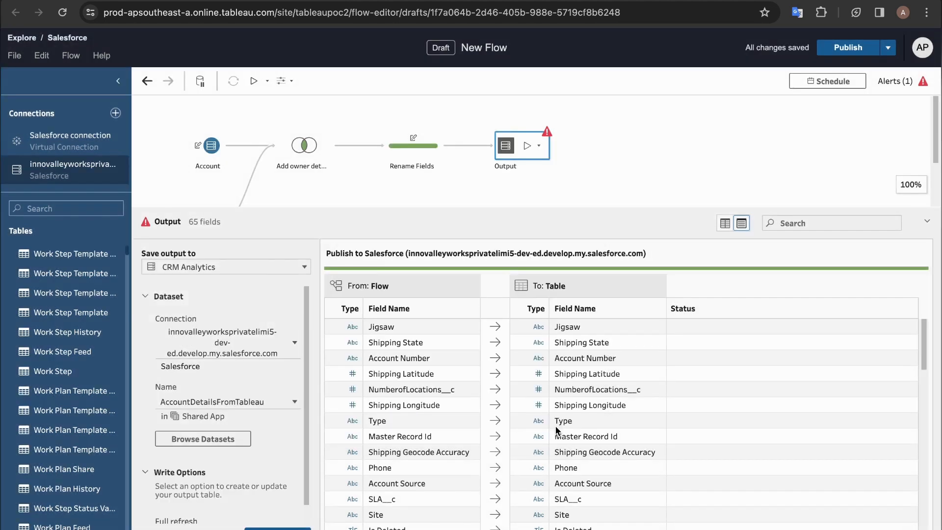
- Rename the flow as "Salesforce connection - Account Details" and open its publishing options
left_click(476, 47)
key("BackSpace")
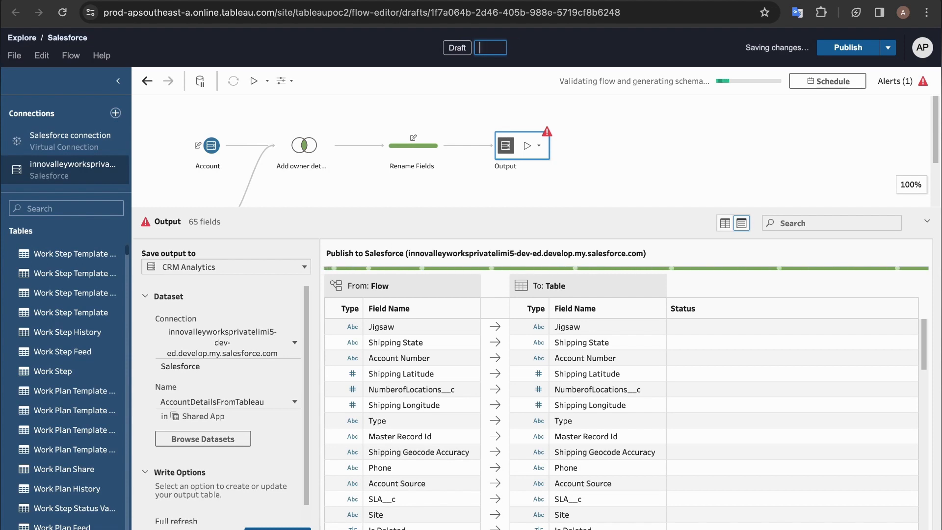
type("Salesforce connecton")
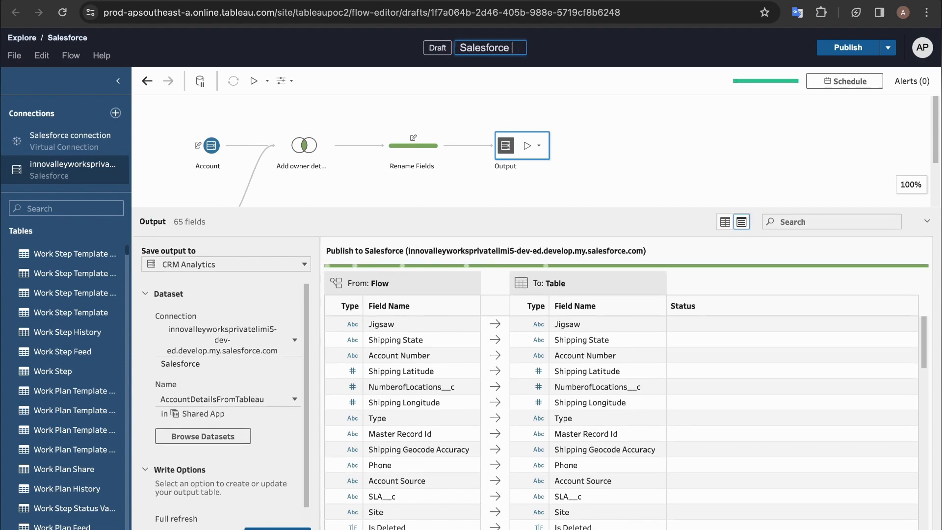
key("BackSpace")
key("BackSpace")
type("ion - ")
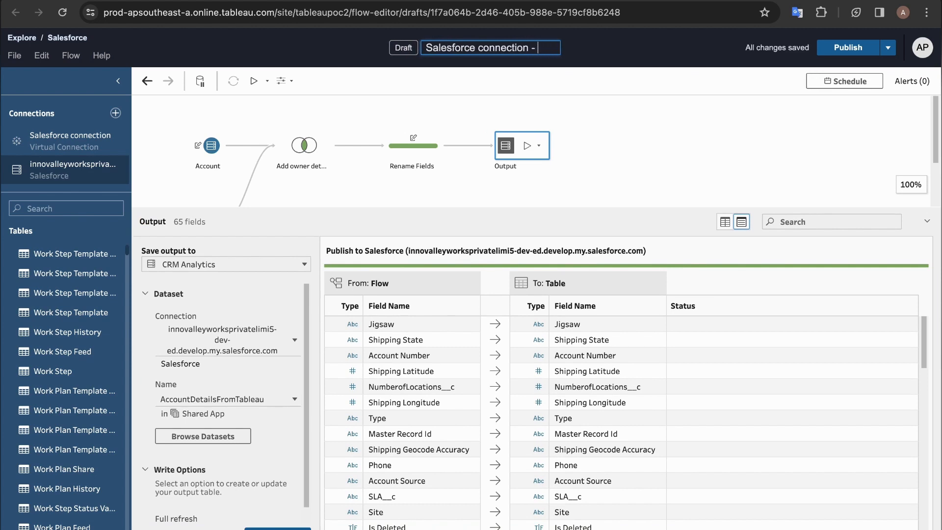
type("Account Details")
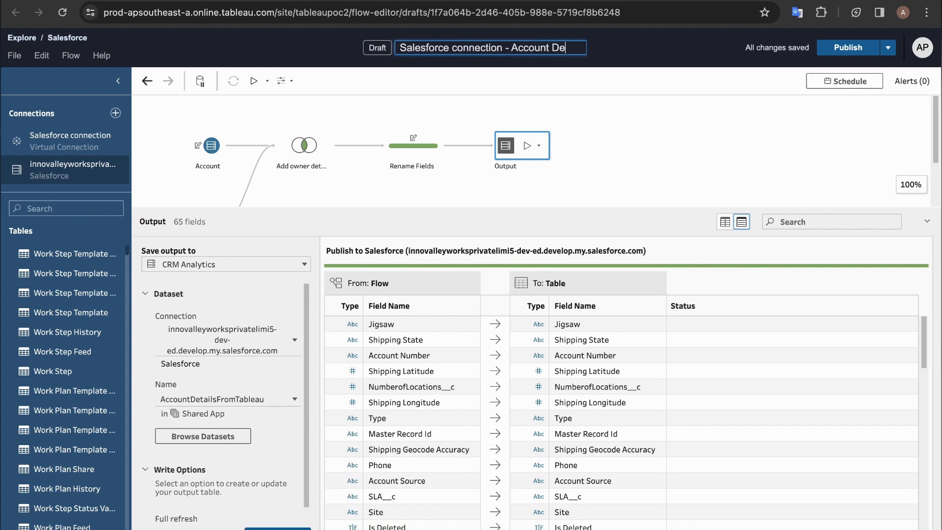
key("Return")
left_click(844, 48)
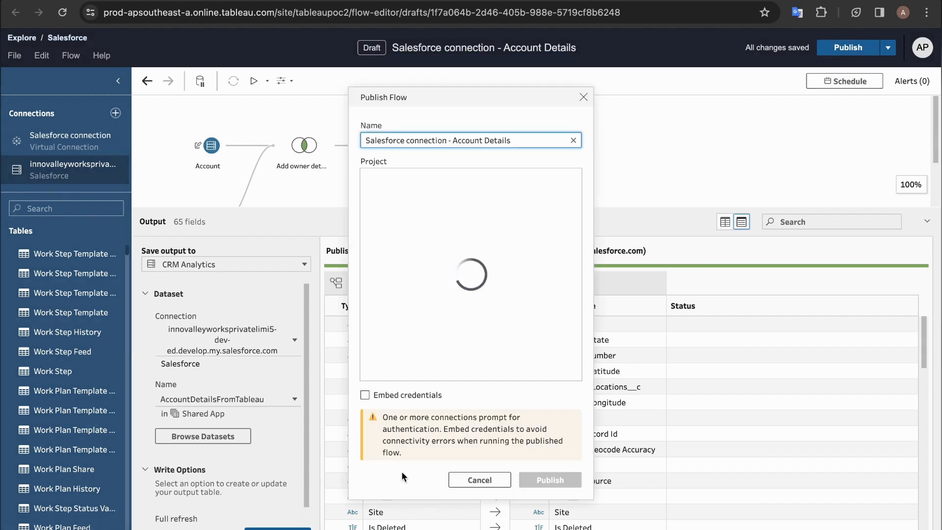
- Publish the flow to the Salesforce project with embedded credentials
left_click(364, 393)
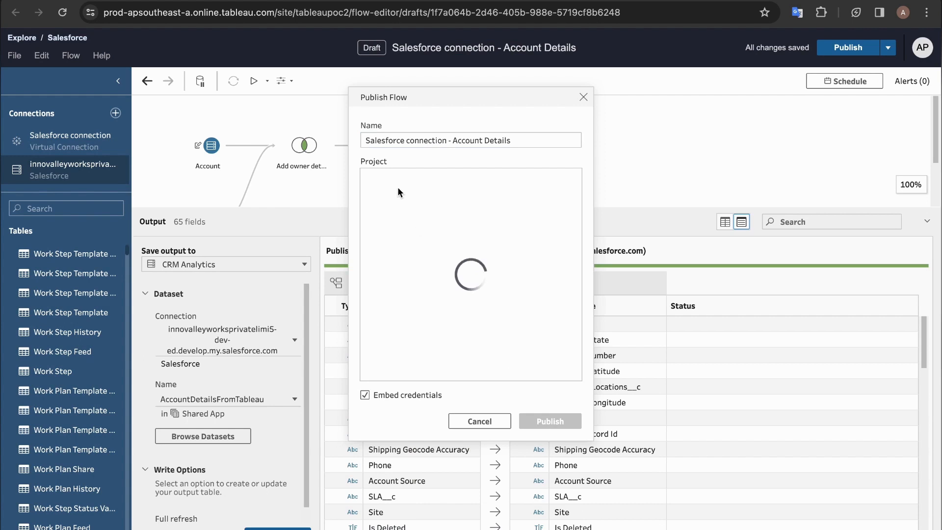
left_click(400, 208)
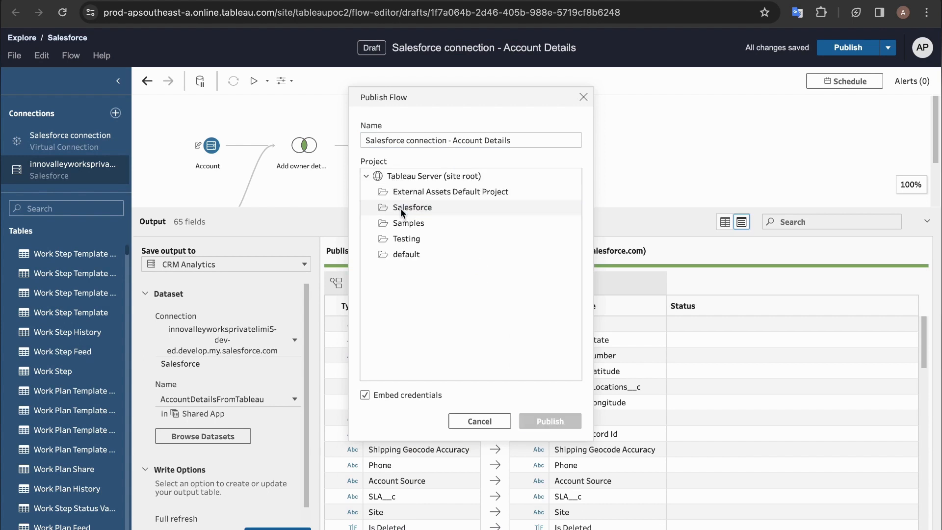
left_click(540, 426)
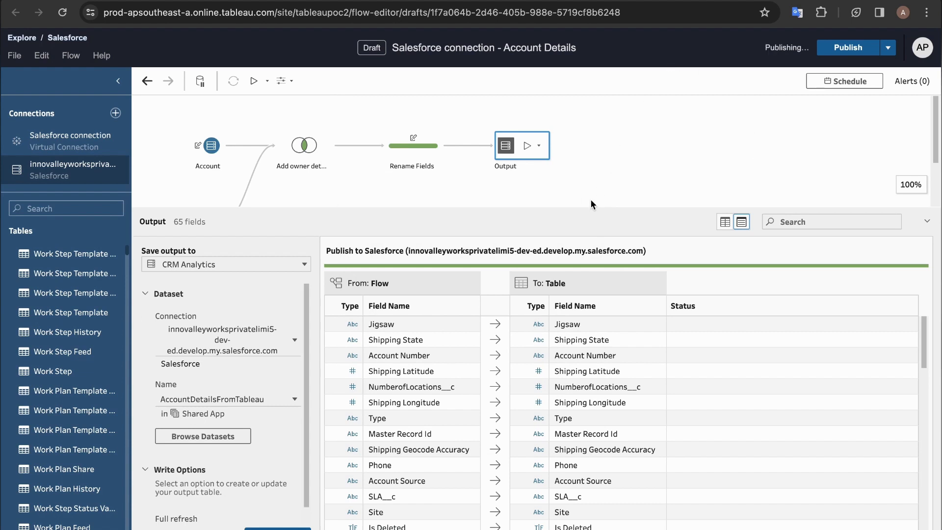
left_click_drag(582, 210, 573, 183)
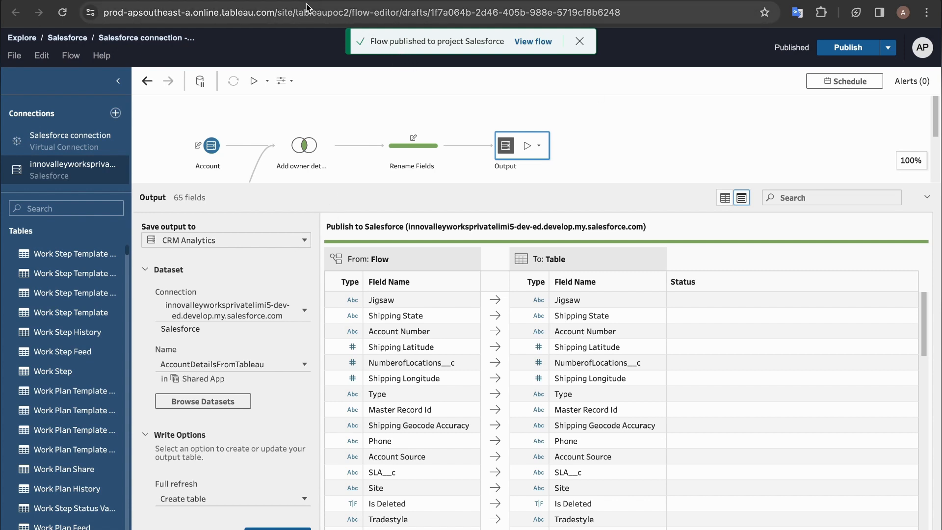
- Open the published Salesforce connection - Account Details flow from the Salesforce project and check the authentication of its connections
left_click(274, 0)
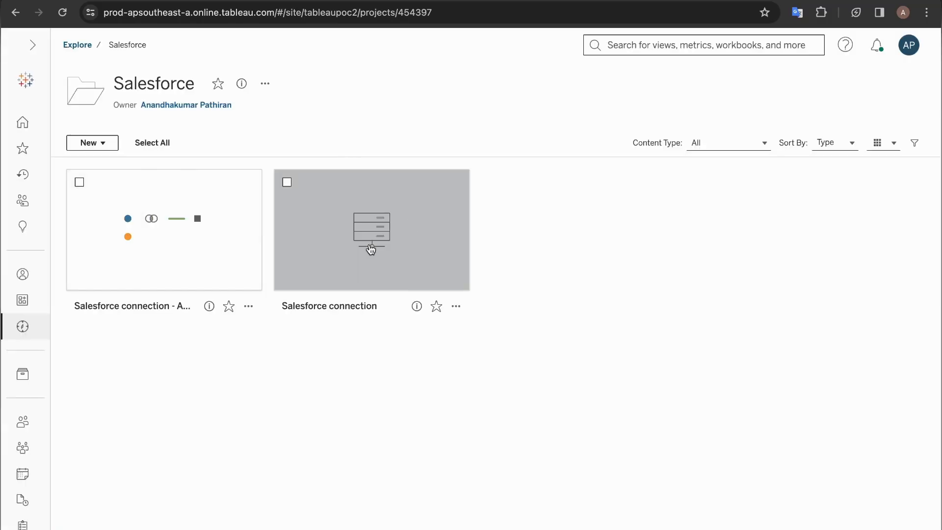
left_click(118, 268)
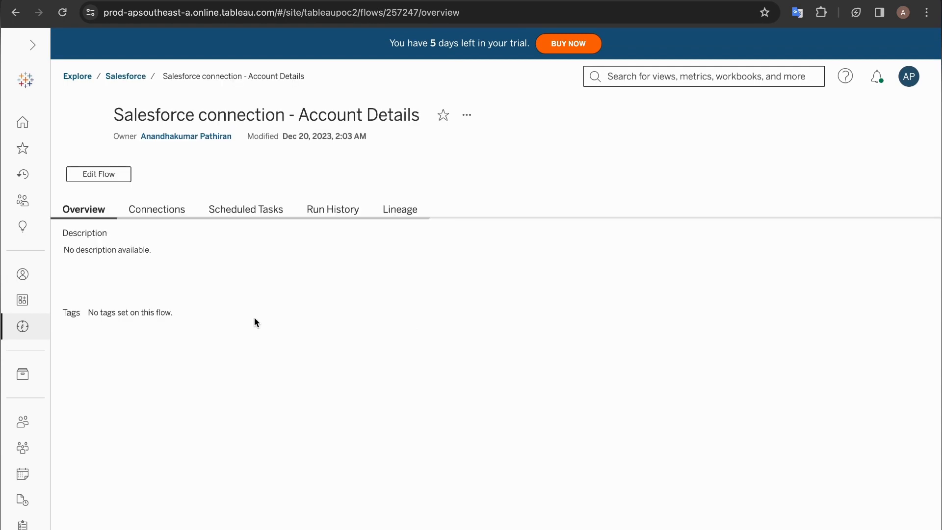
left_click(158, 211)
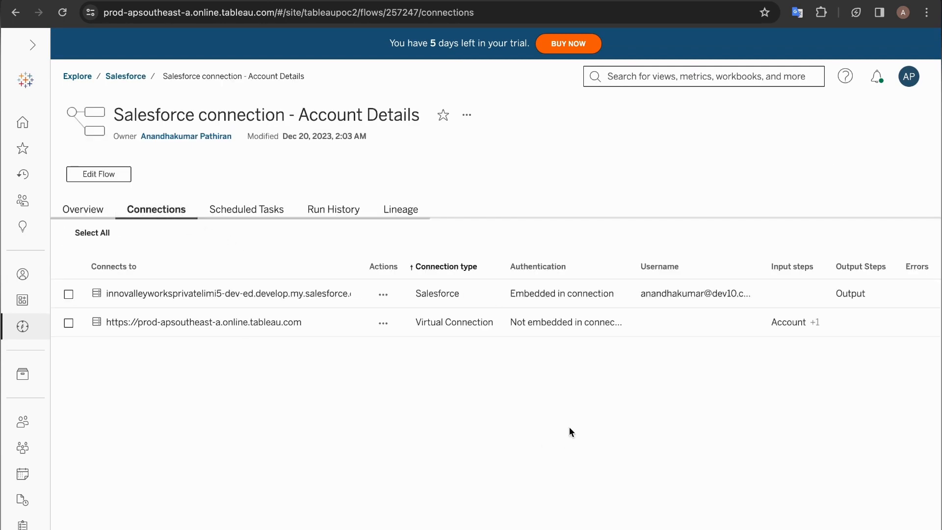
triple_click(533, 289)
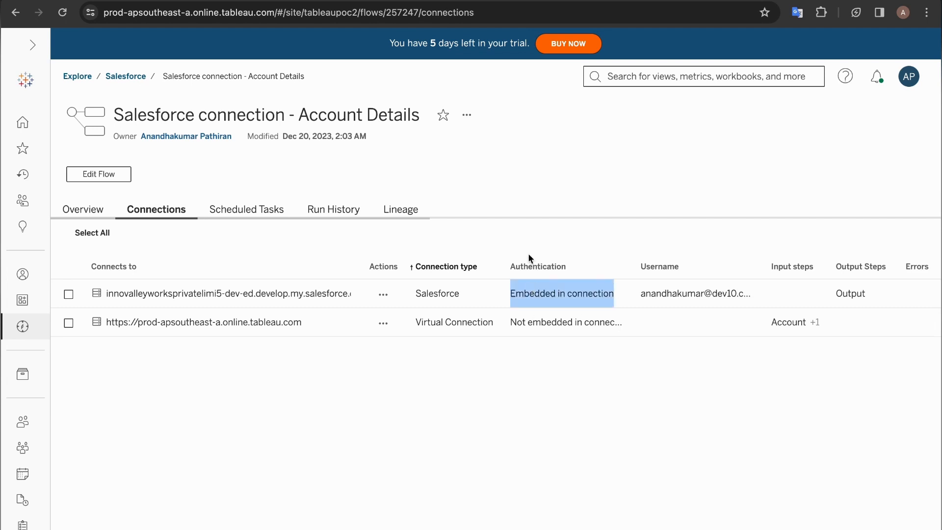
- Run the flow's Output step immediately from the flow overview
left_click(78, 210)
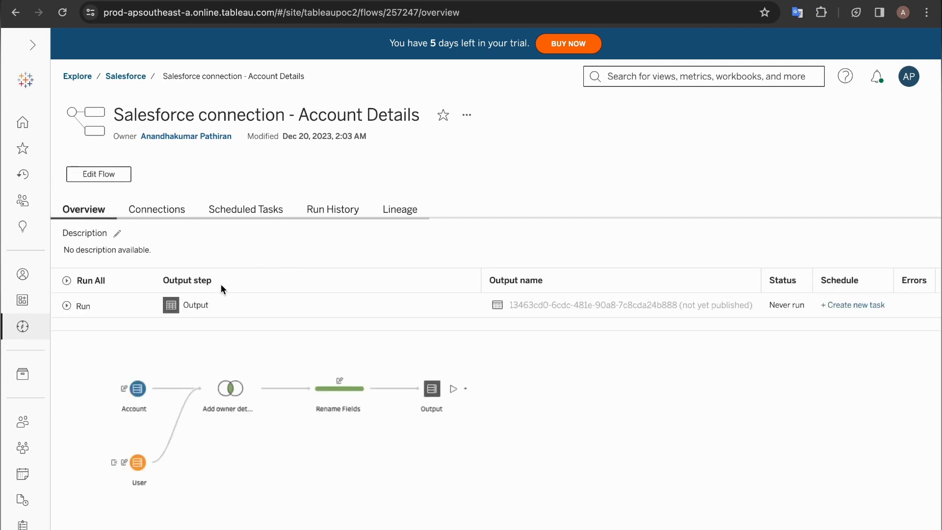
left_click(83, 307)
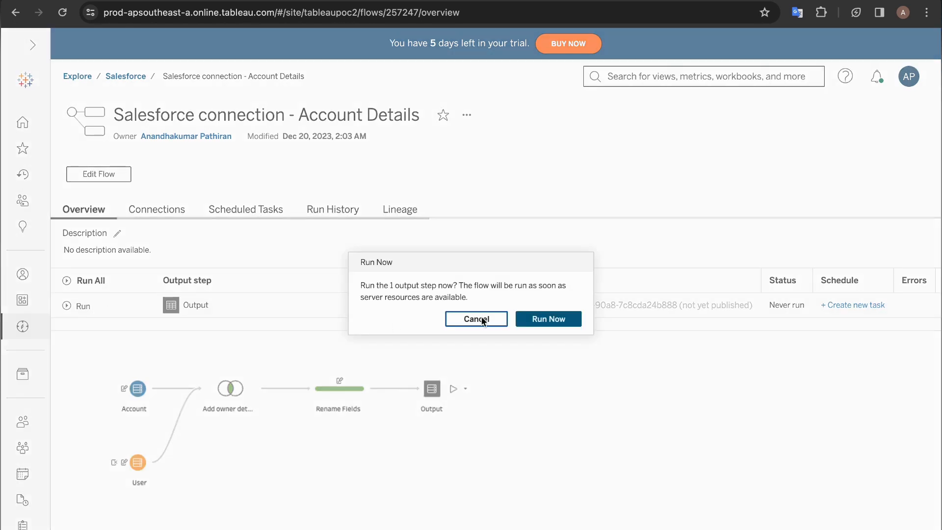
left_click(529, 320)
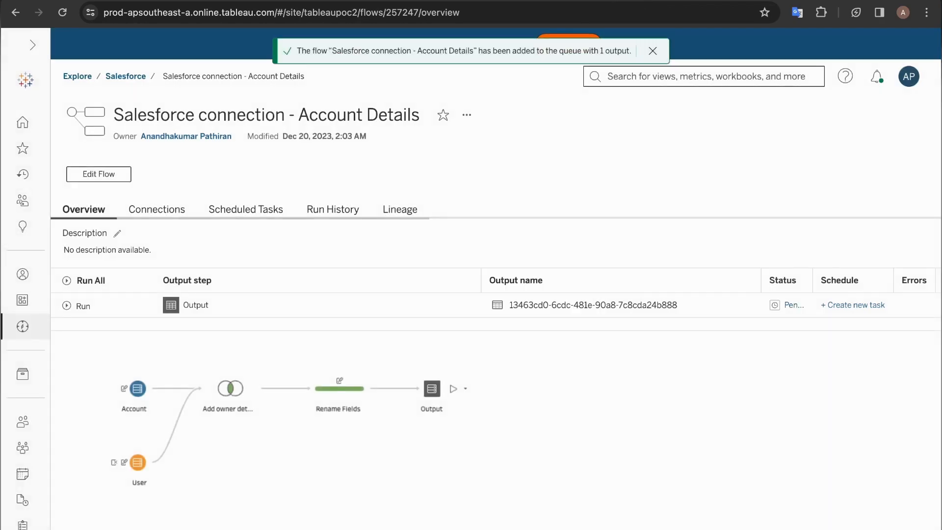
- Log in at login.salesforce.com in a new browser tab with the saved username and password, authorizing the autofill with the computer account password
key("ctrl+t")
type("login")
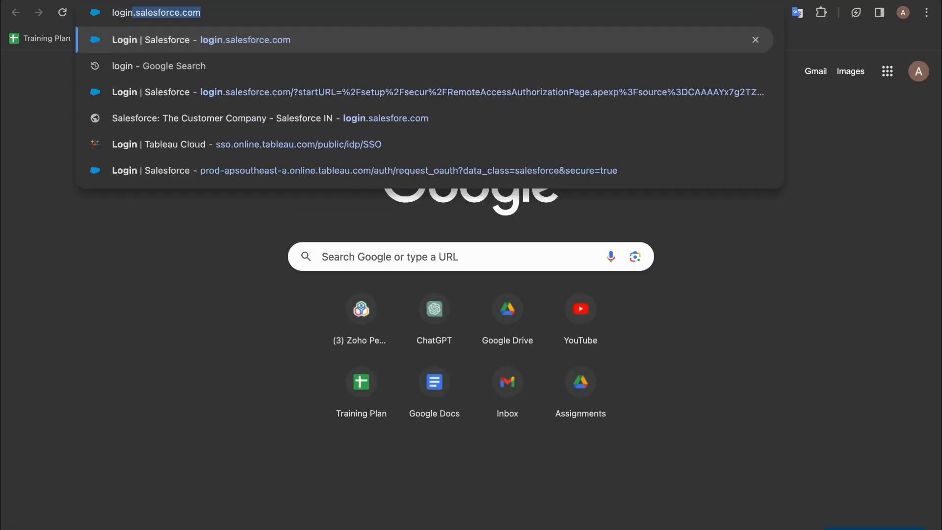
key("Return")
left_click(208, 228)
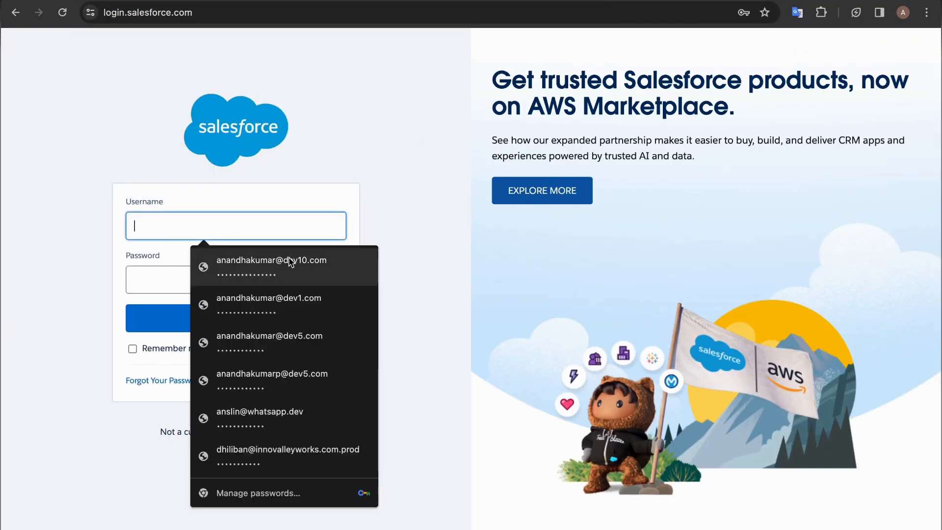
left_click(285, 257)
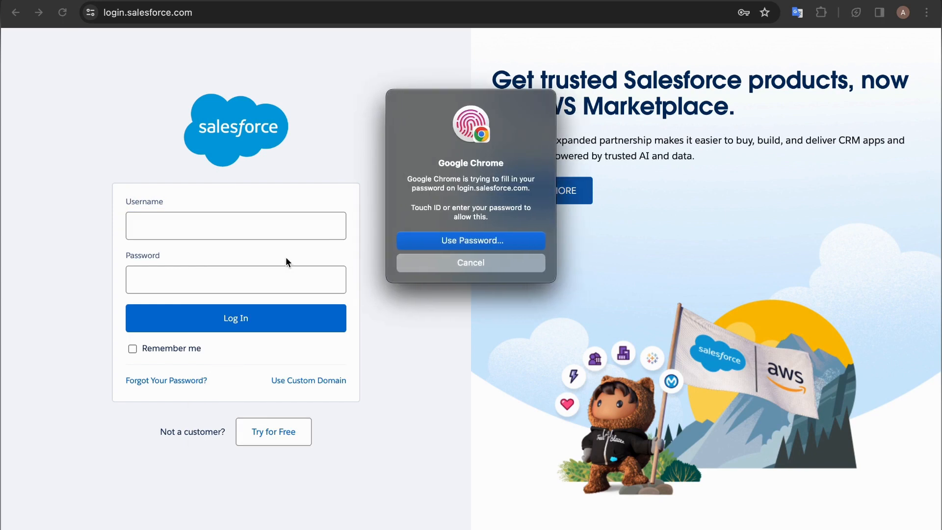
left_click(435, 240)
type("•••")
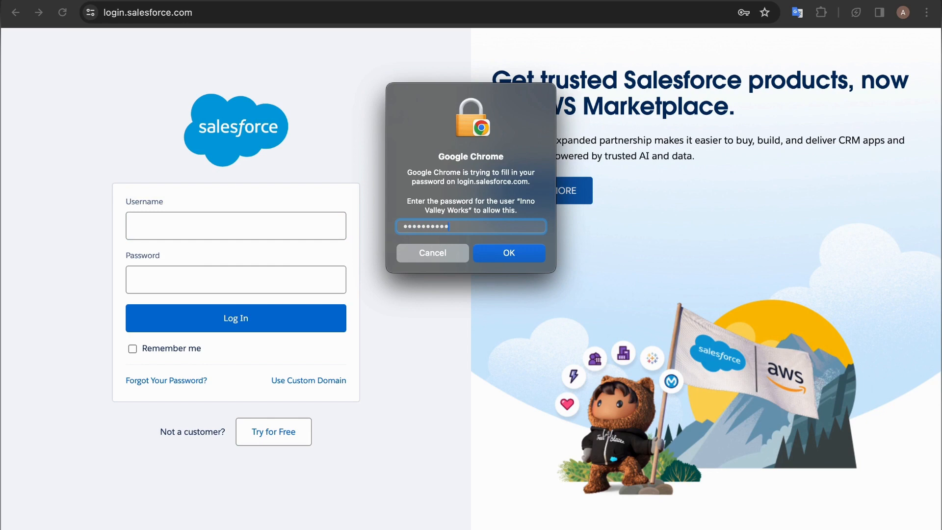
type("••••••••••••")
key("Return")
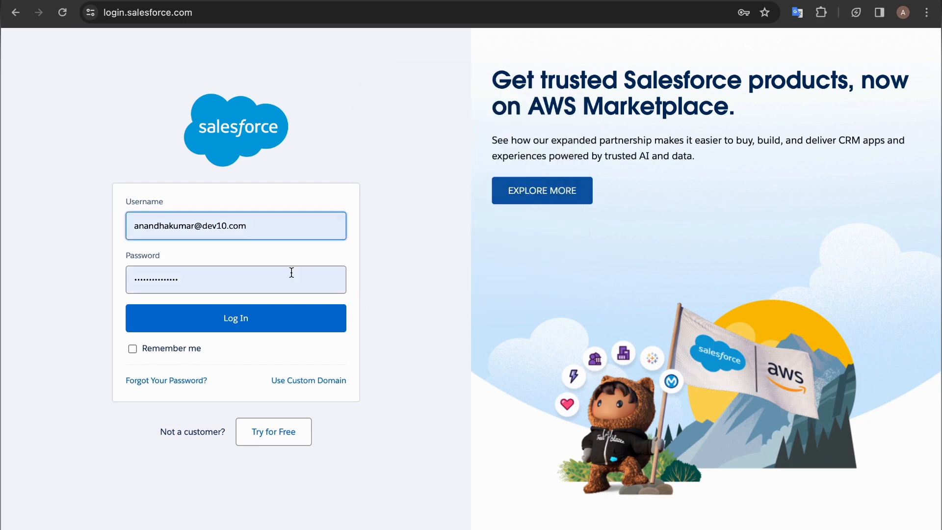
left_click(246, 316)
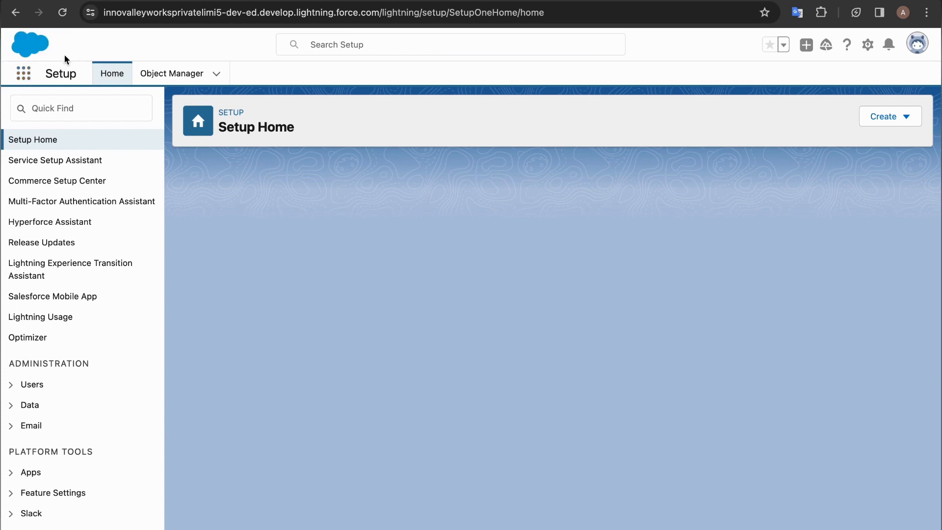
- Open Analytics Studio in Salesforce and go to its Data Manager
left_click(29, 75)
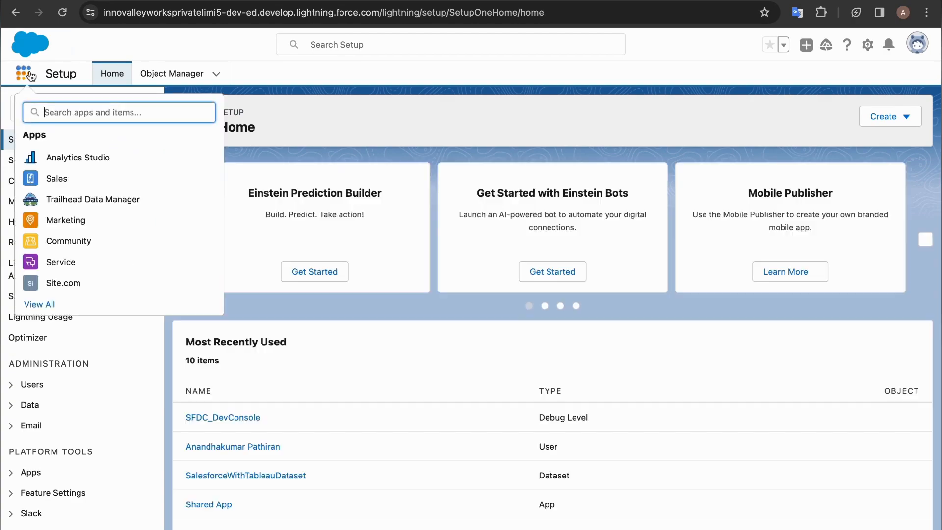
left_click(44, 156)
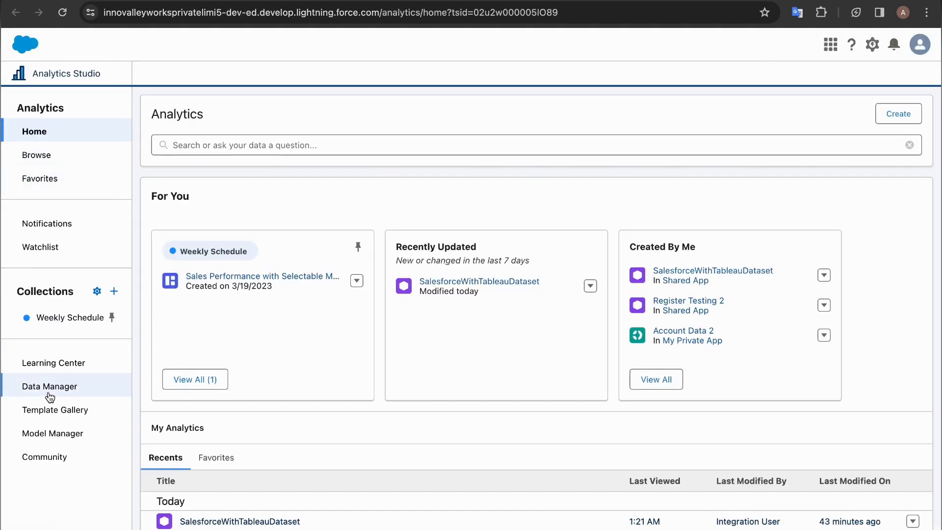
left_click(47, 388)
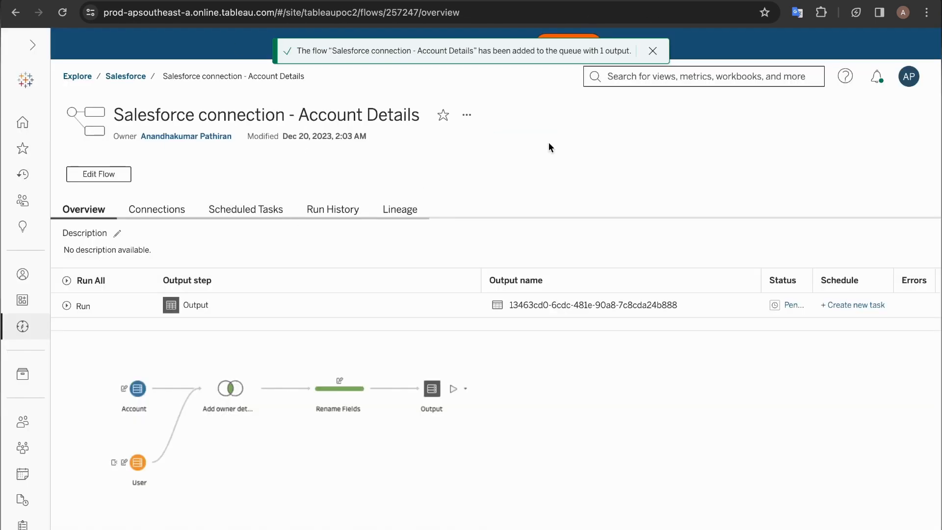
- Check the flow's run history in Tableau and refresh the Salesforce Jobs Monitor to inspect the AccountDetailsFromTableau upload job
left_click(335, 211)
left_click(83, 209)
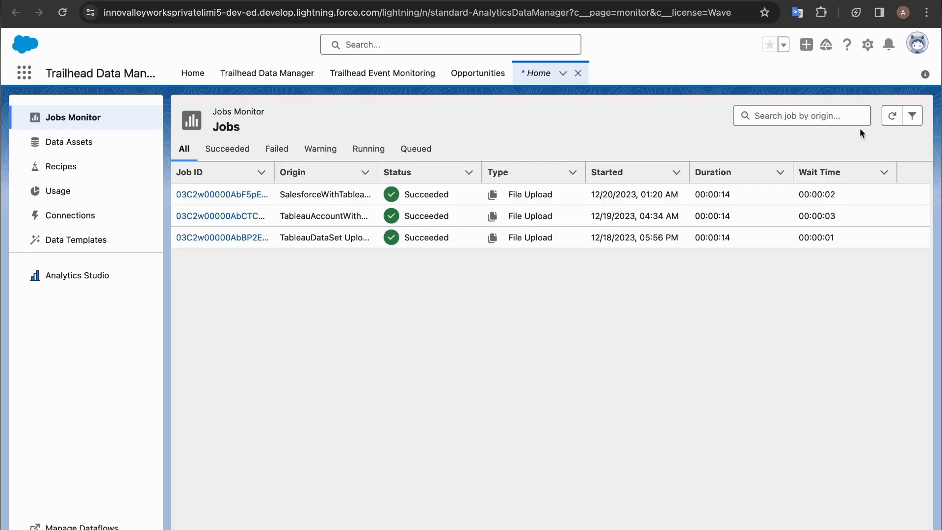
left_click(892, 123)
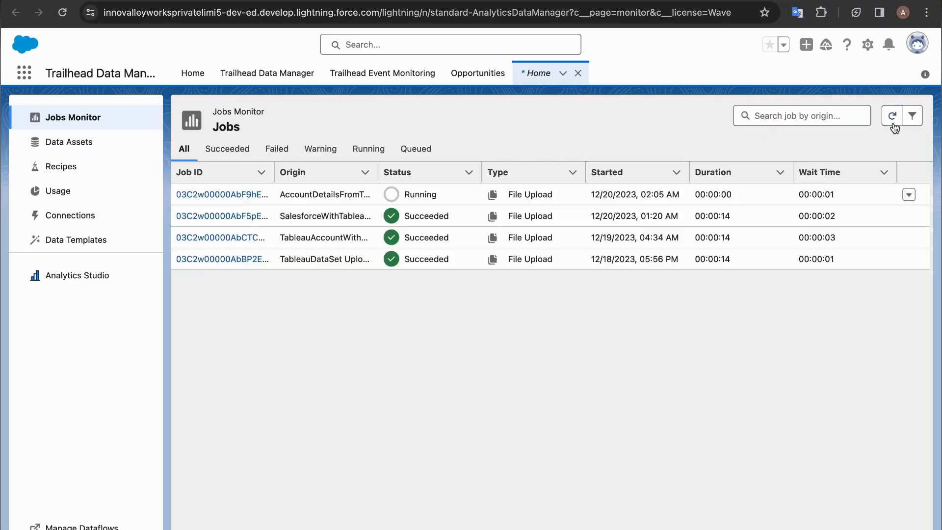
left_click(289, 194)
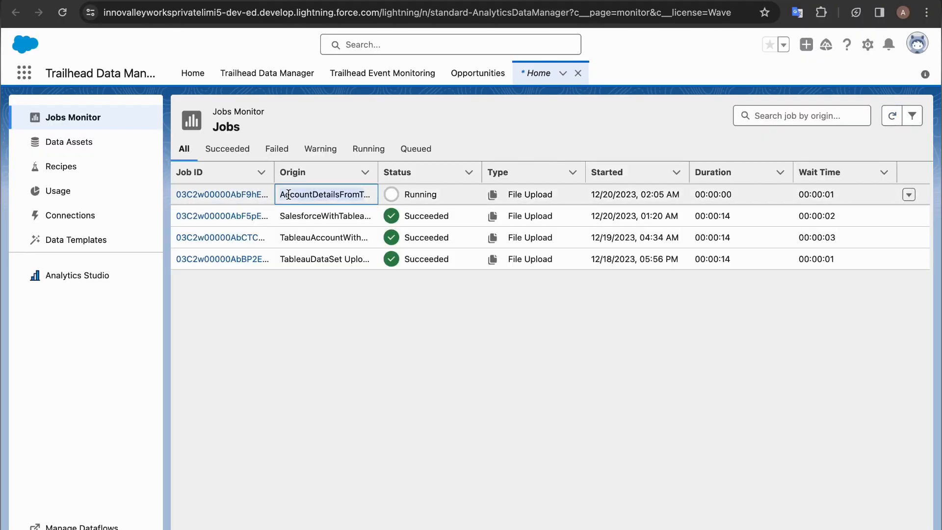
double_click(417, 195)
left_click(408, 195)
left_click(387, 98)
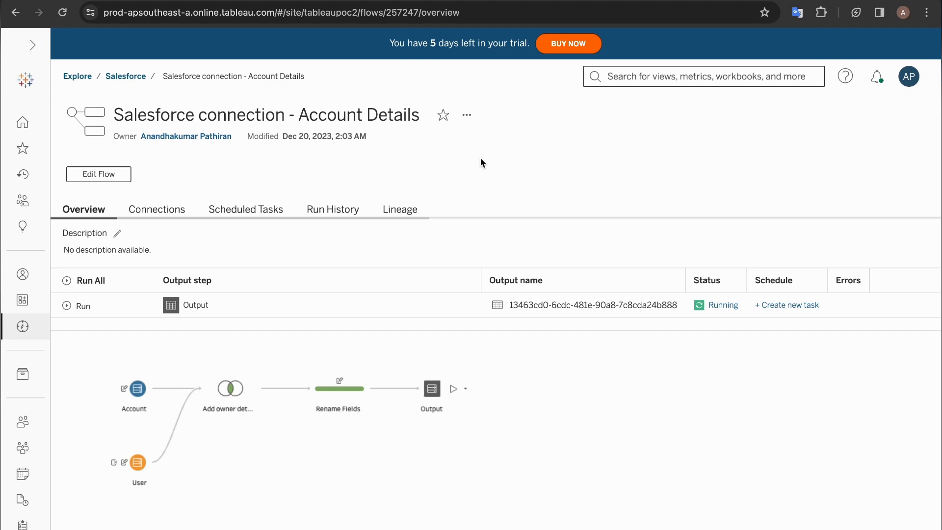
- Recheck the reloaded flow's run status and history in Tableau and the AccountDetailsFromTableau job in the refreshed Salesforce Jobs Monitor
left_click(62, 12)
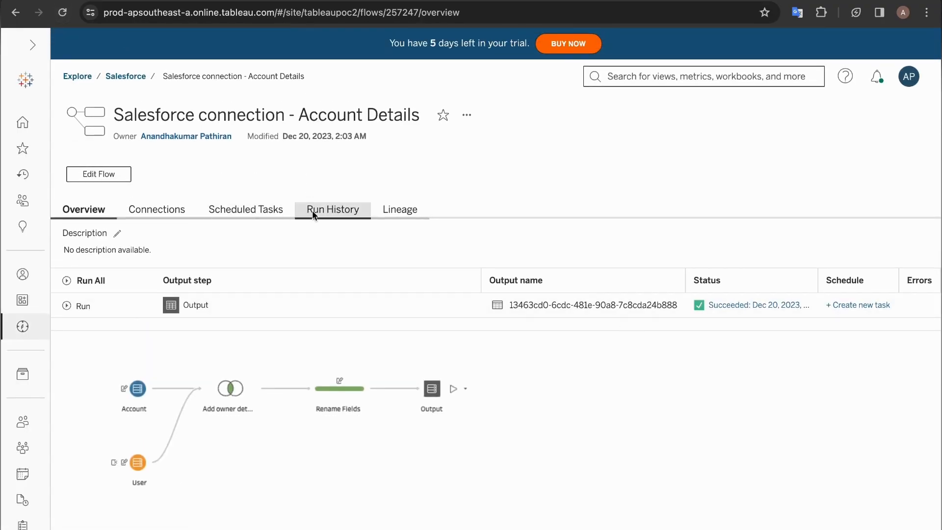
left_click(328, 210)
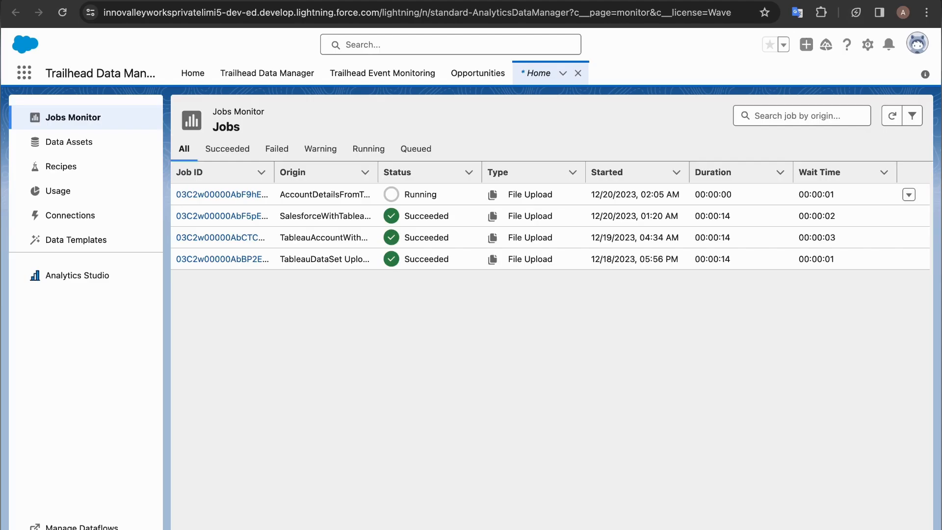
left_click(890, 120)
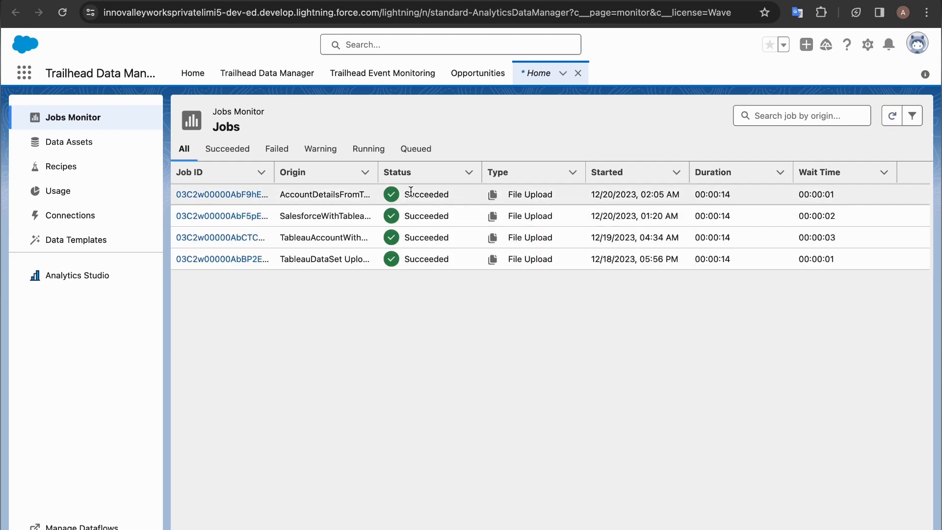
- Go to the dataflow management view of Data Manager and open the AccountDetailsFromTableau dataset from its dataset list
mouse_move(471, 529)
left_click(63, 527)
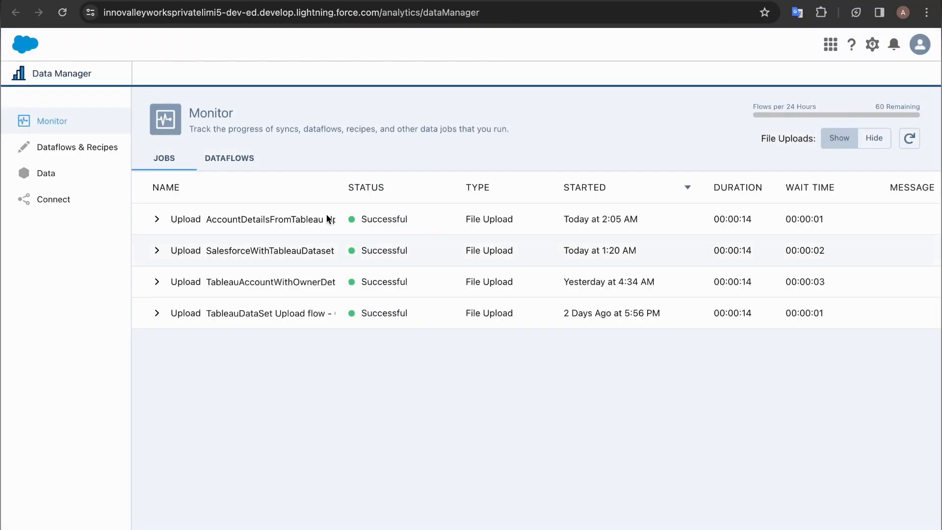
left_click(65, 177)
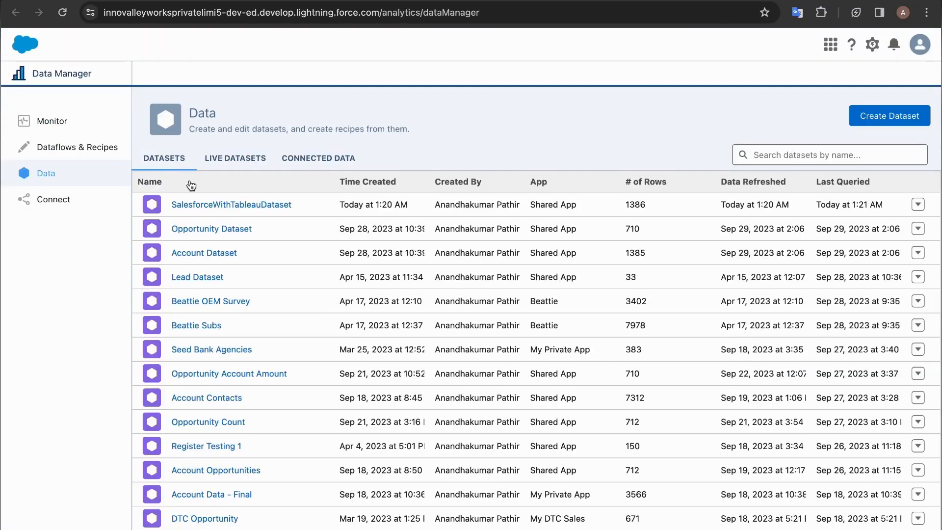
scroll(281, 306, "down", 6)
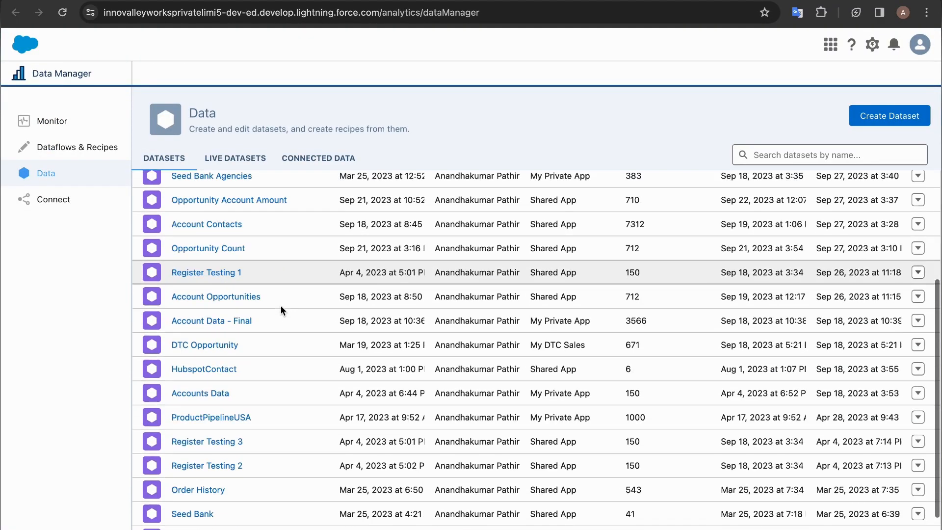
scroll(281, 309, "down", 3)
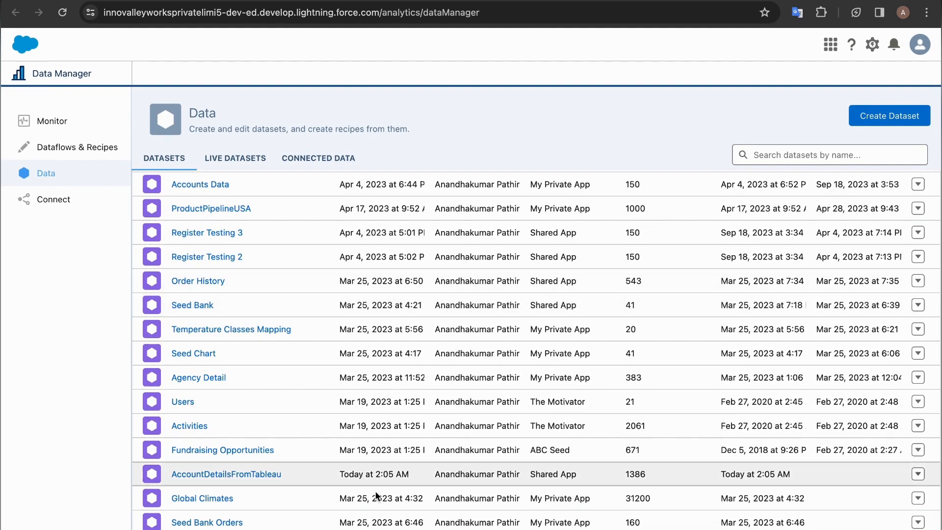
left_click(213, 482)
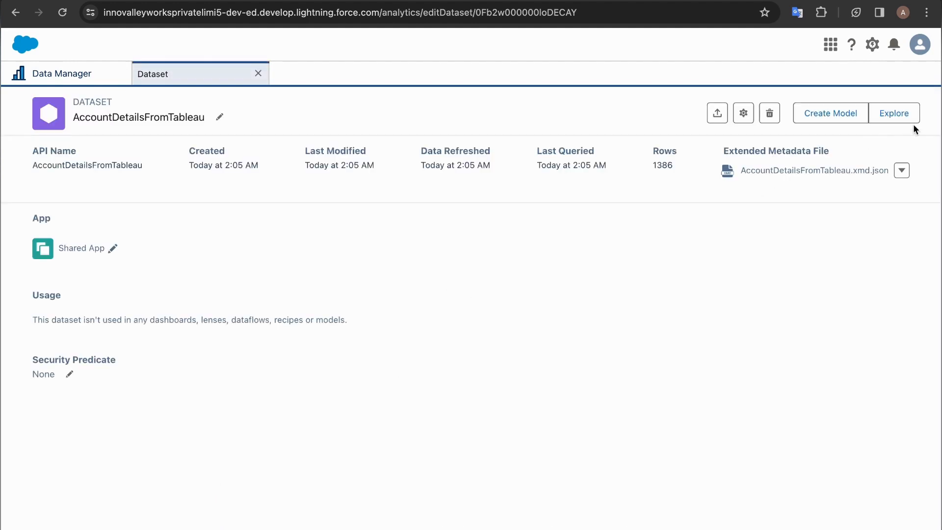
- Explore the AccountDetailsFromTableau dataset in a new lens and switch its chart to a table
left_click(897, 122)
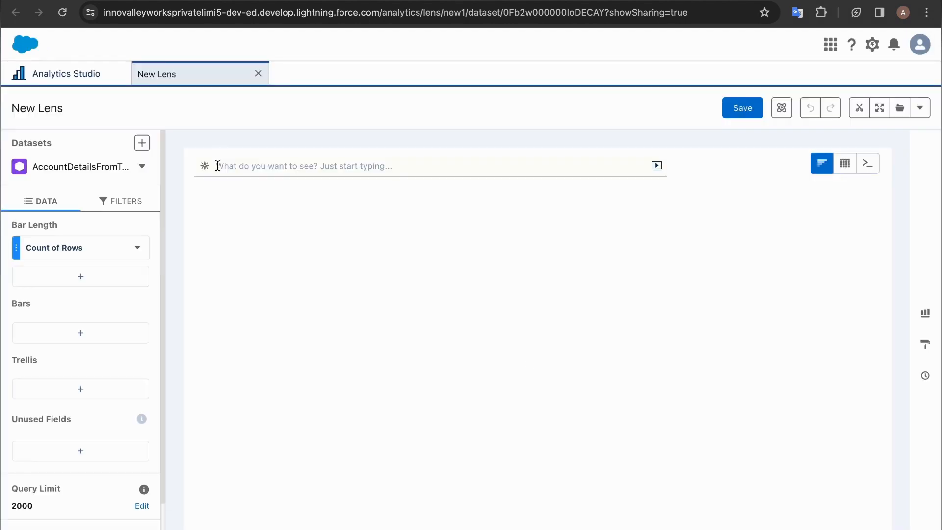
mouse_move(845, 163)
left_click(769, 207)
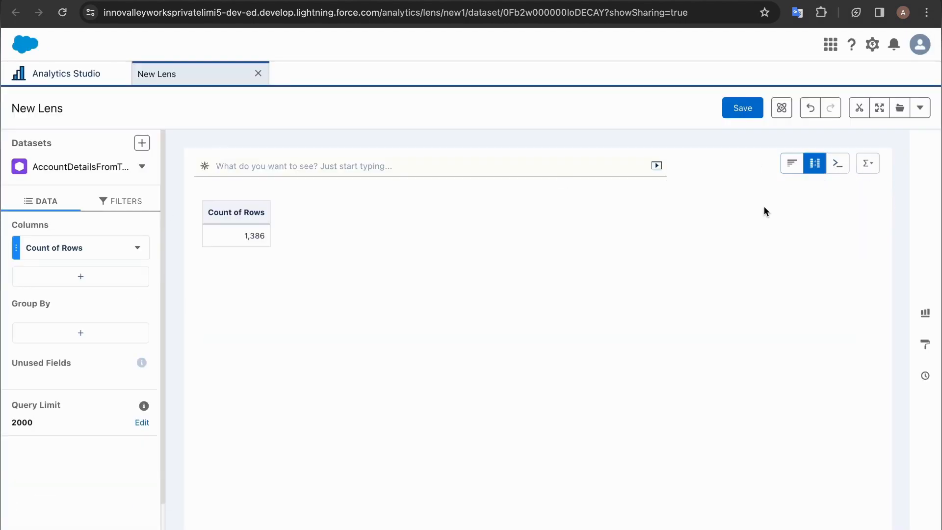
- Group the lens table by Owner.Name and set its column to Sum of Annual Revenue
left_click(60, 334)
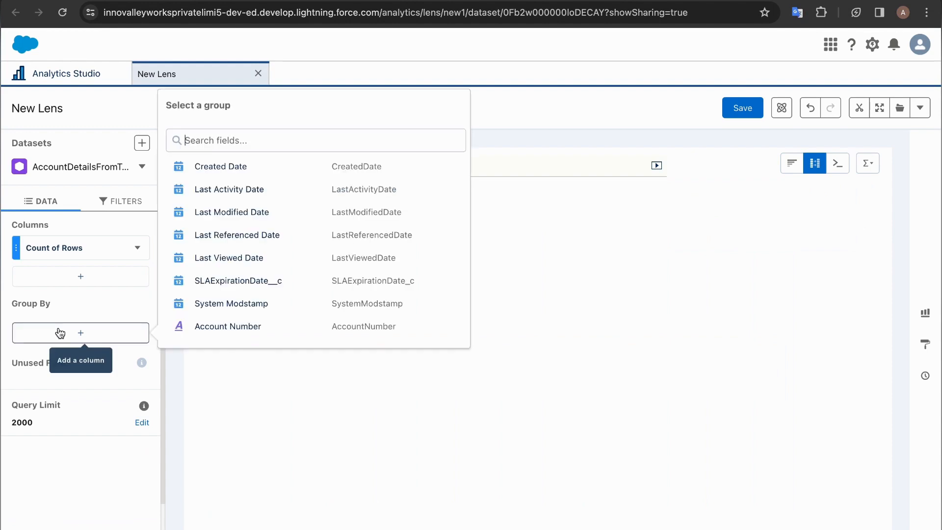
type("owner")
left_click(227, 212)
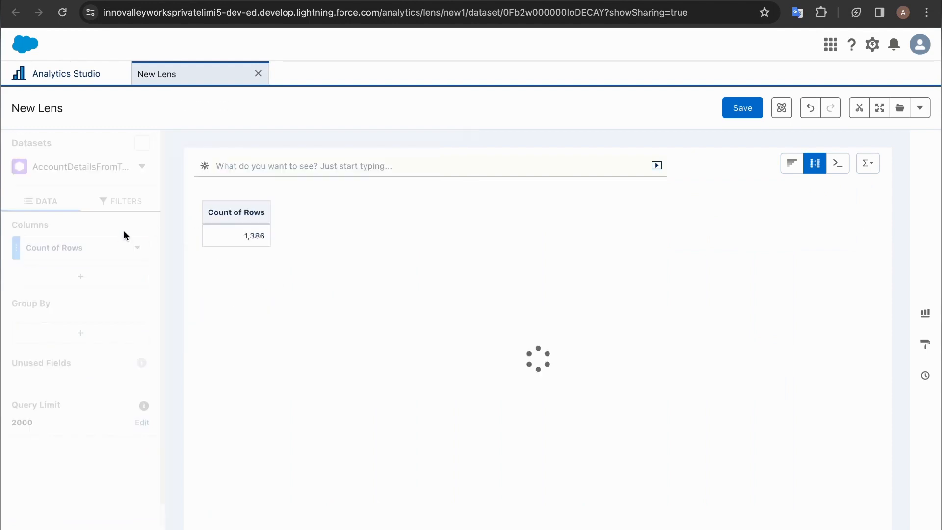
left_click(78, 248)
type("annu")
left_click(269, 339)
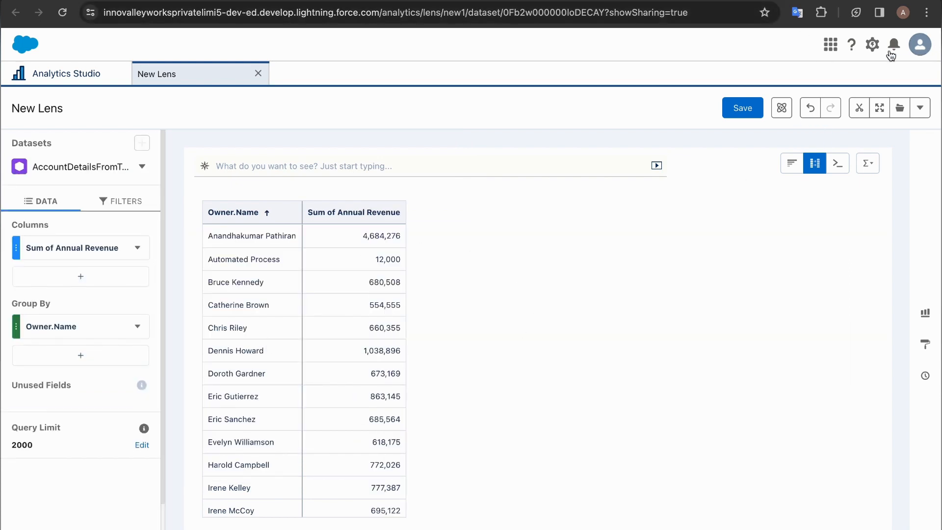
- Open the Salesforce Developer Console and run the existing query for Id, Name and NumberOfEmployees from Account
left_click(872, 45)
left_click(827, 91)
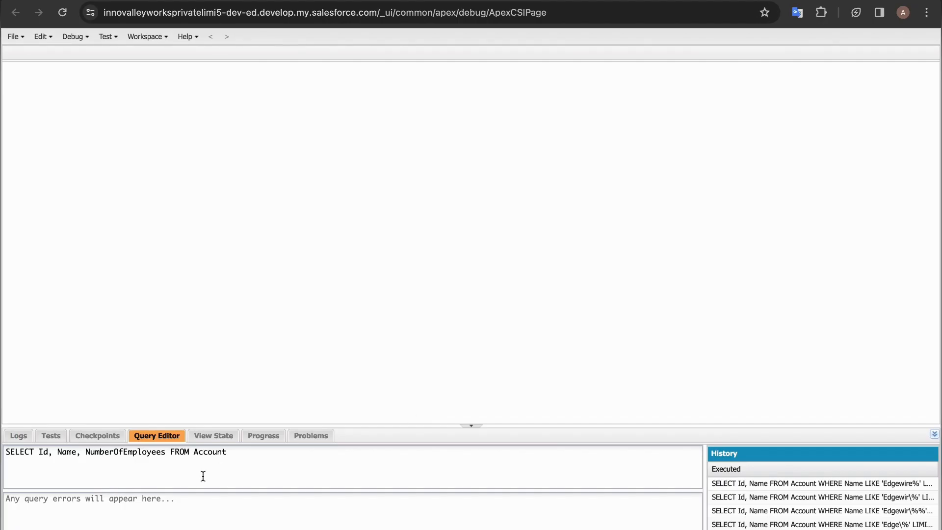
left_click(178, 467)
- Replace the query text with SELECT Owner.Name FROM Account GROUP BY Owner.Name
key("super+a")
key("BackSpace")
type("SE")
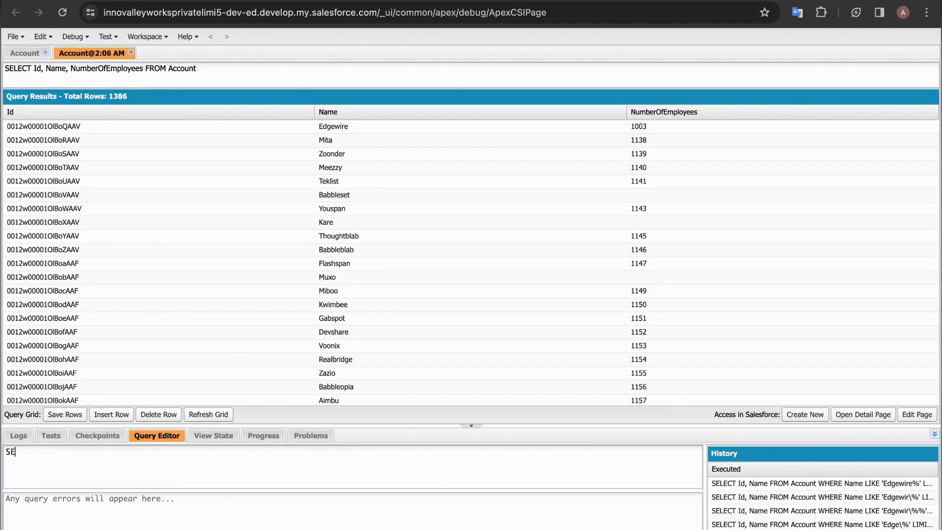
type("LECT Owner.N")
type("ame,  FRO")
type("M ")
type("Account ")
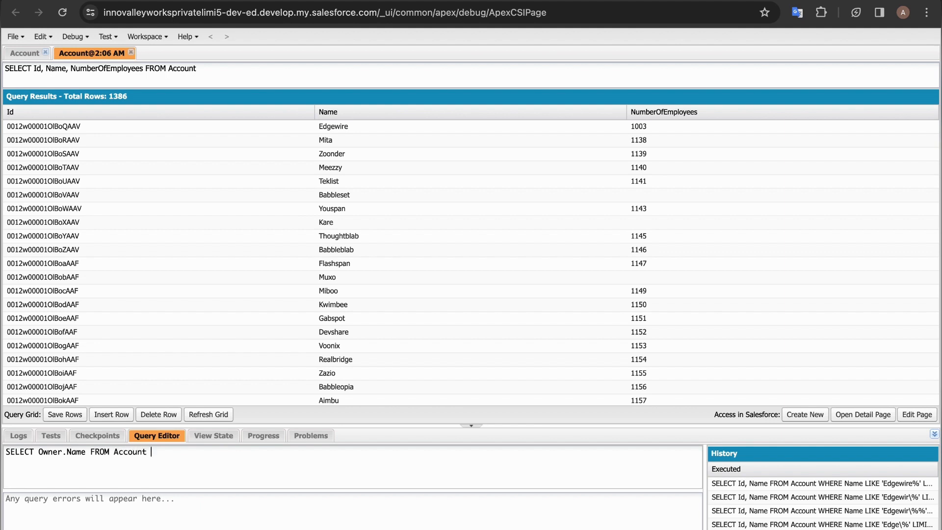
type("GROUP BY Owner.Name")
- Add SUM(AnnualRevenue) to the query's selected fields after Owner.Name and execute the query
left_click(87, 452)
type(", SUM()")
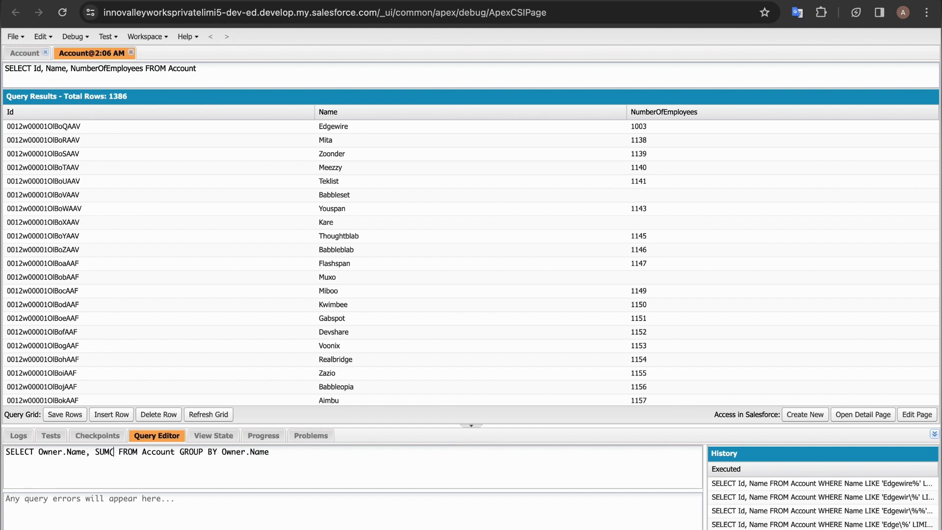
key("Left")
type("Annual")
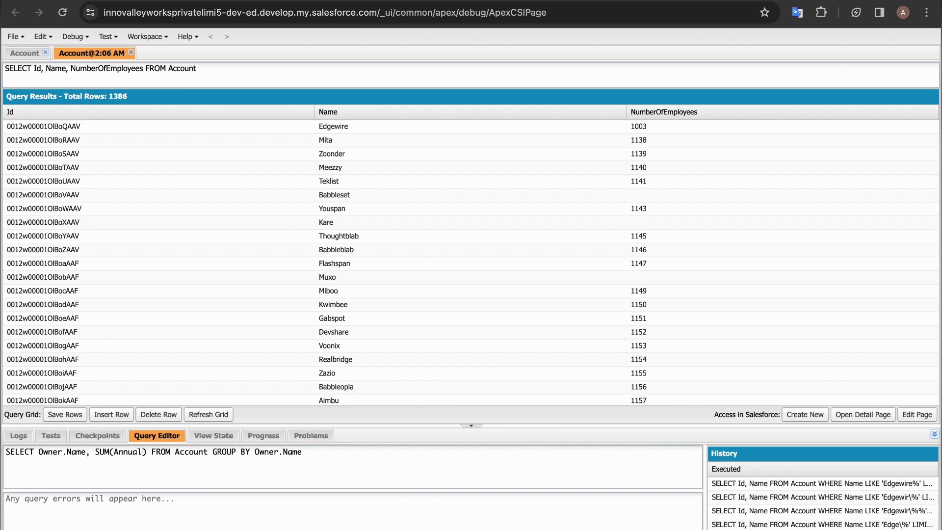
type("Revenu")
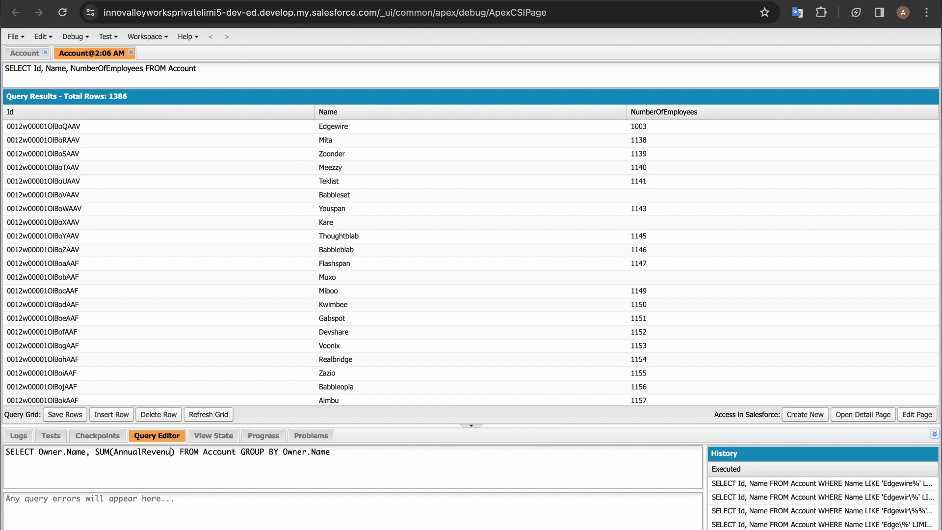
type("e")
left_click(43, 529)
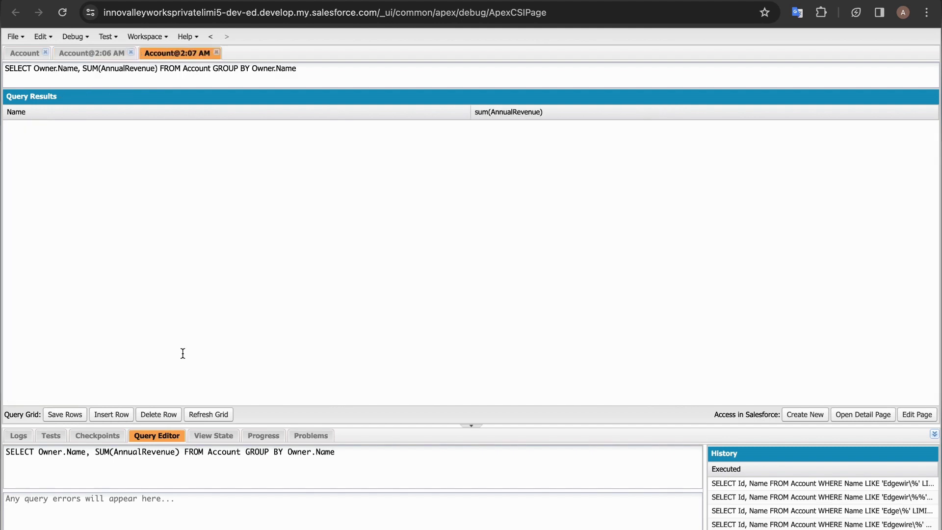
- Compare the first owner's annual revenue sum in the query results with the same row in the Analytics Studio lens
left_click(67, 131)
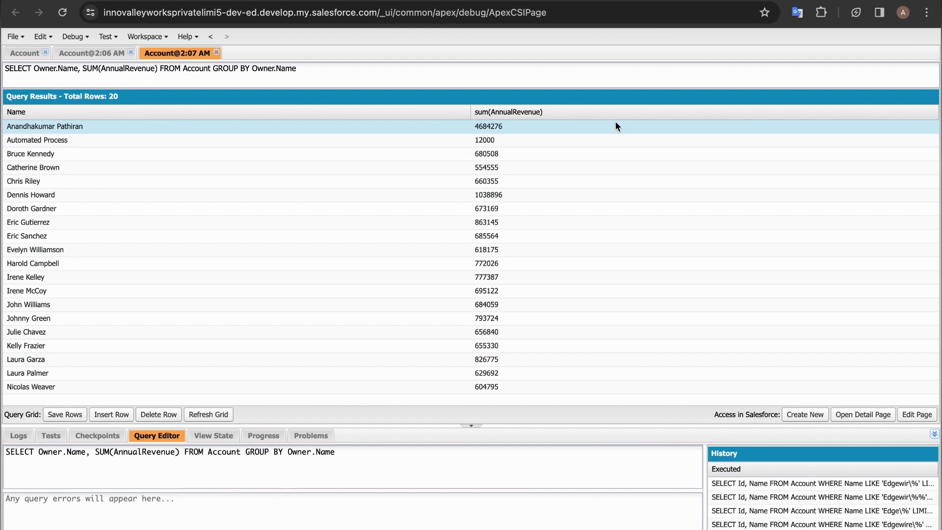
left_click(760, 1)
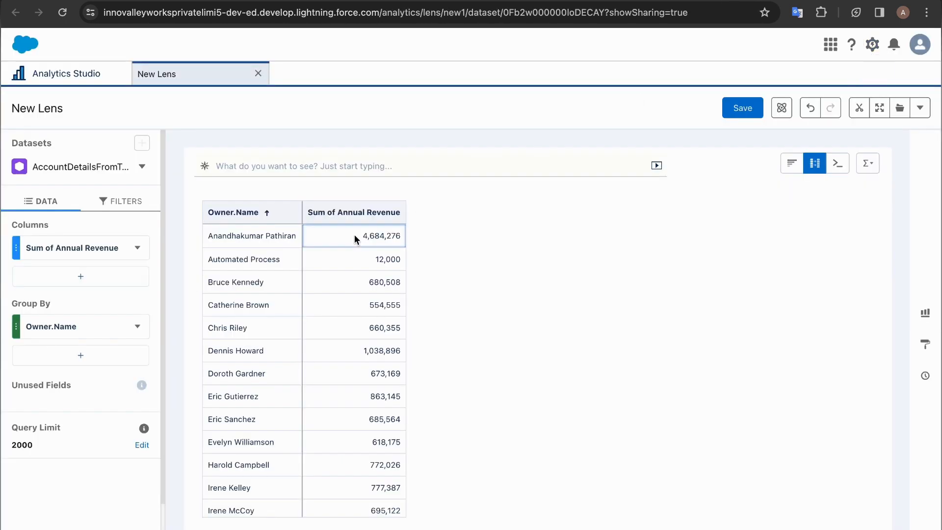
left_click(408, 233)
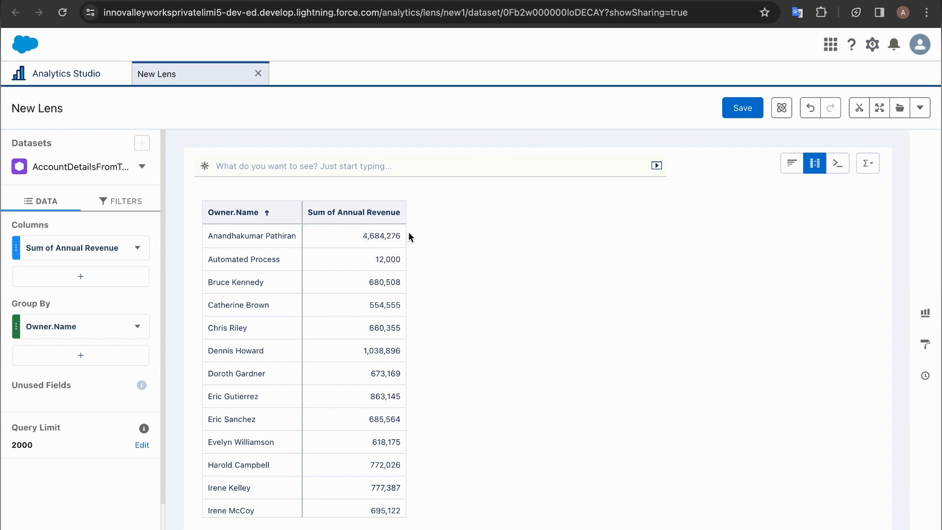